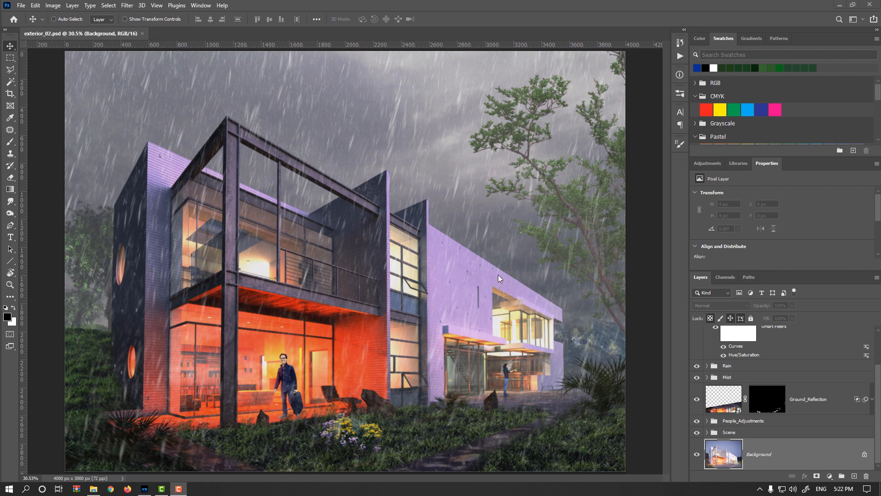
Step: Delete the Rain layer group from the document
scroll(785, 373, up, 3)
click(746, 411)
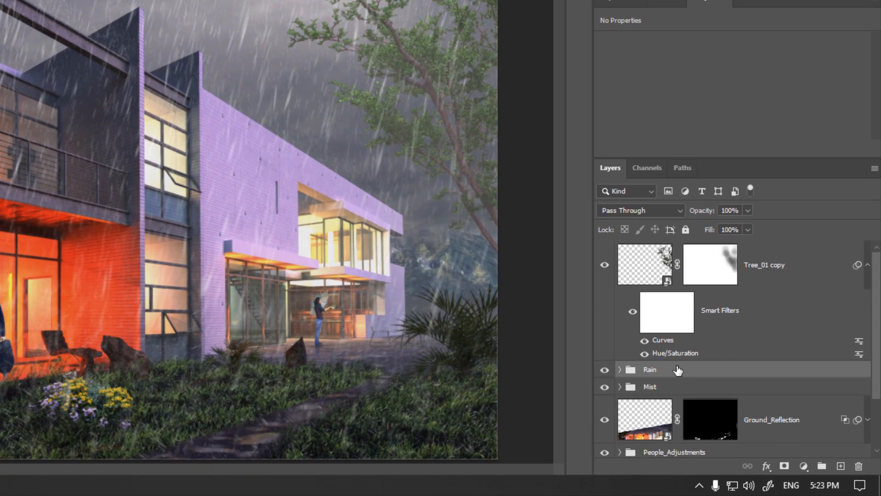
drag(677, 369, 858, 465)
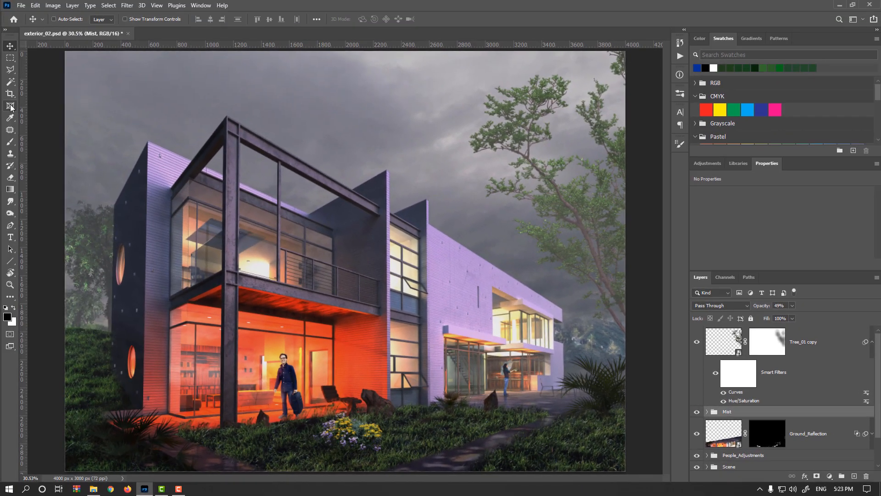
Step: Save the document under the new name exterior_02_AterRain.psd in Photoshop format with maximized compatibility
click(20, 6)
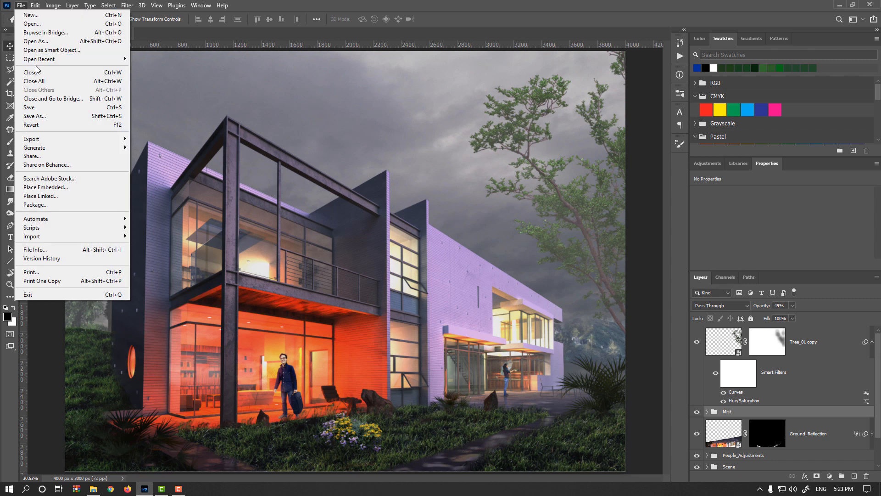
click(41, 115)
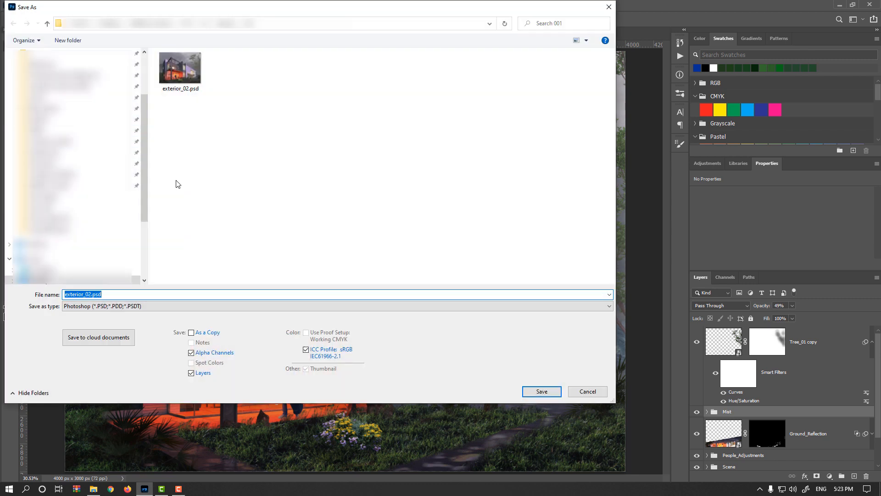
click(92, 293)
text(_)
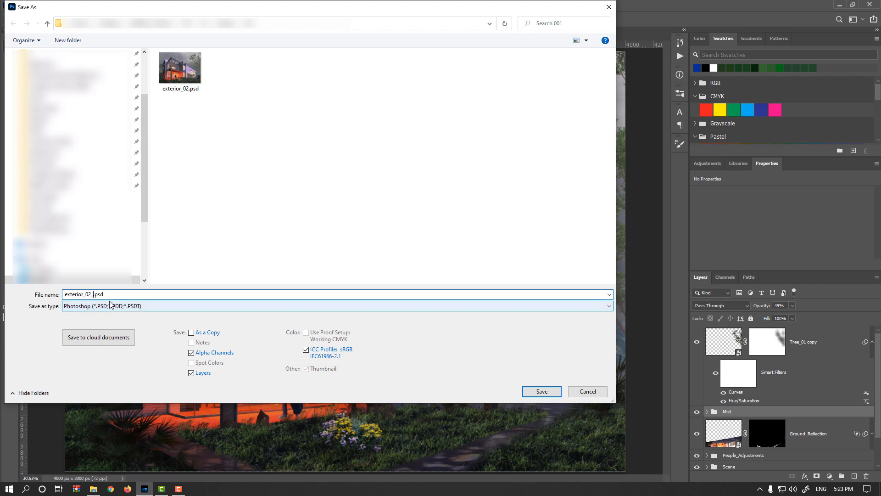
text(AterR)
key(Return)
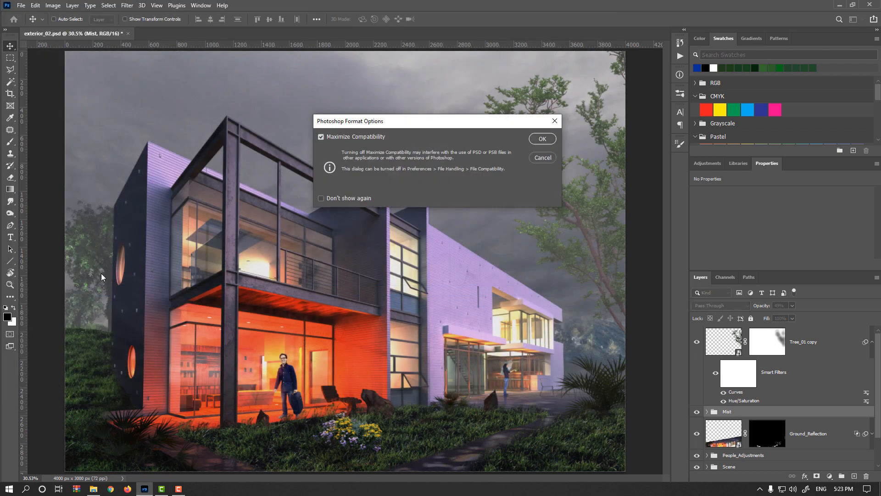
click(543, 139)
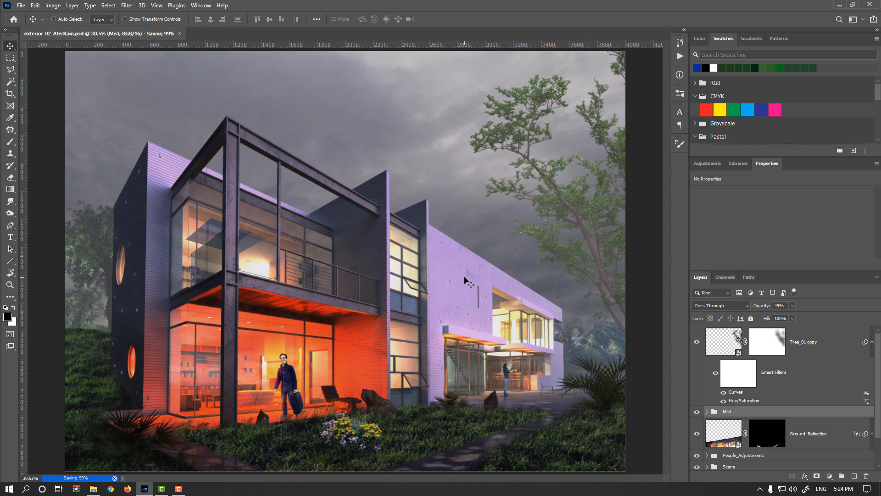
Step: Apply an Exposure adjustment of +0.55 to the Background copy building layer inside the Scene group
scroll(710, 433, down, 1)
click(707, 432)
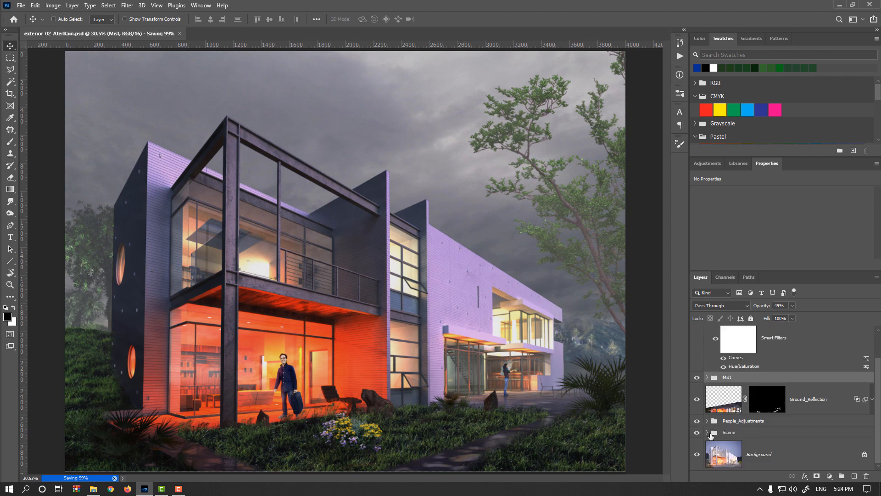
scroll(712, 434, down, 3)
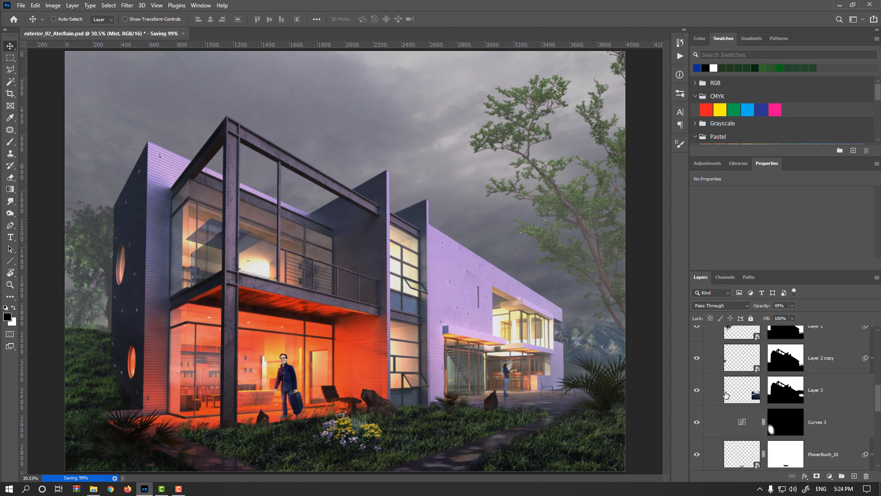
scroll(722, 405, down, 2)
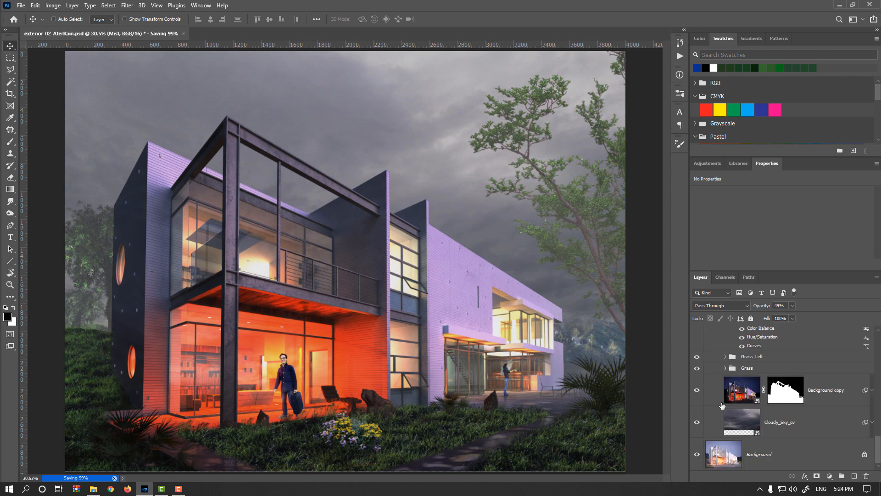
click(742, 398)
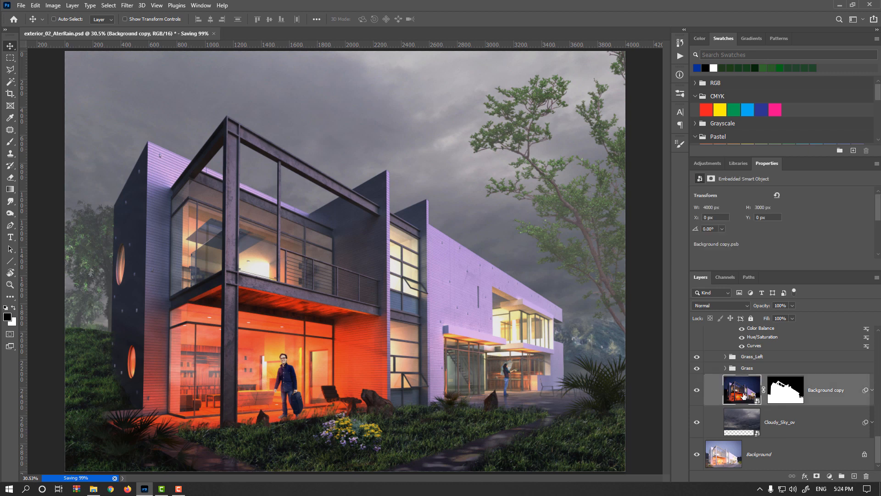
click(697, 390)
click(698, 390)
click(53, 6)
mouse_move(56, 30)
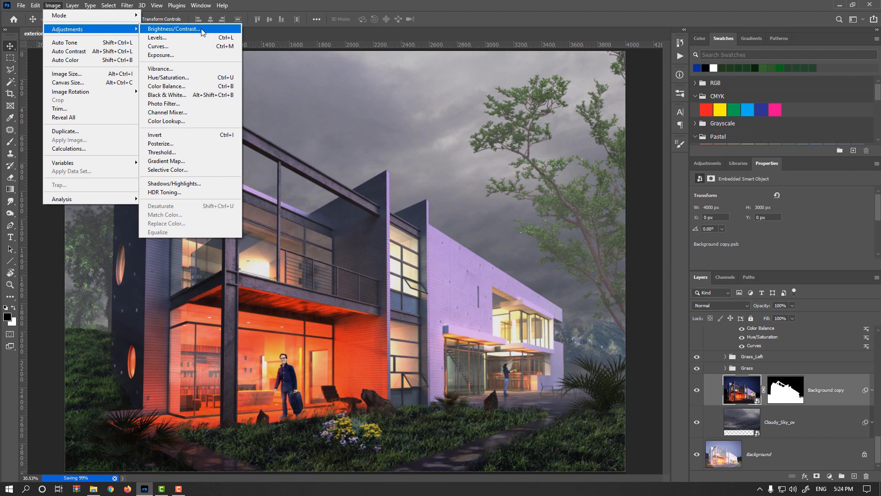
click(181, 55)
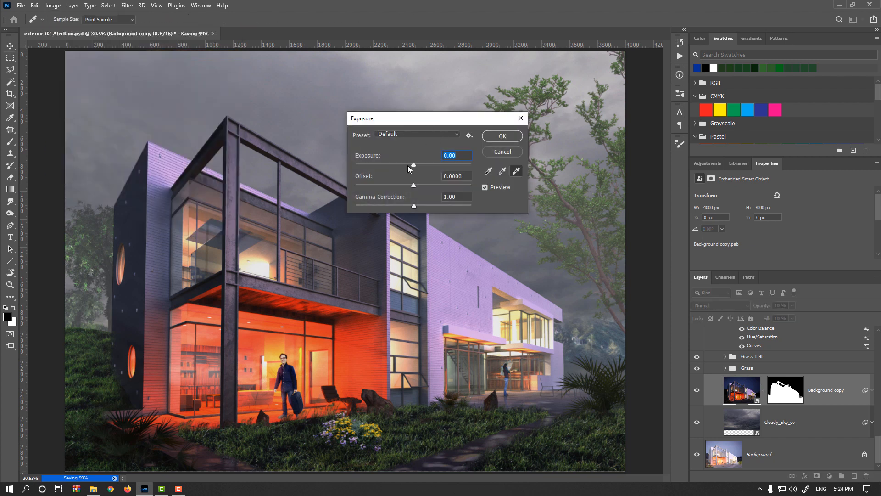
drag(412, 164, 417, 164)
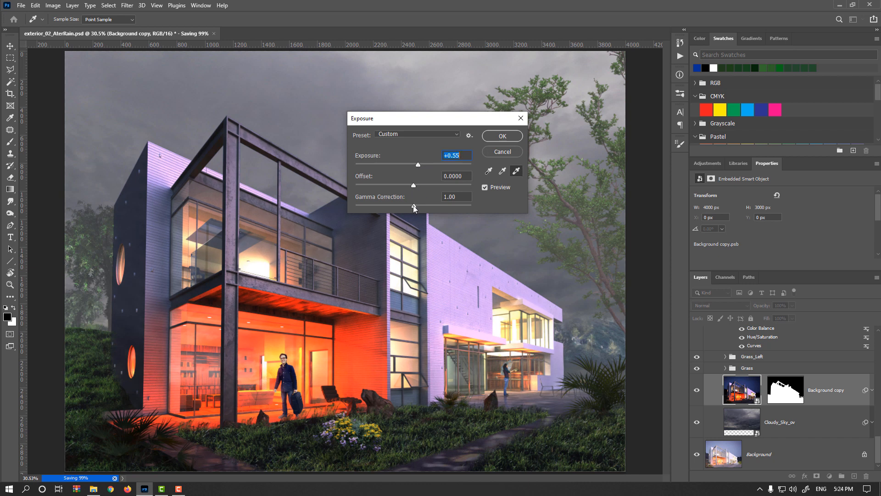
click(497, 139)
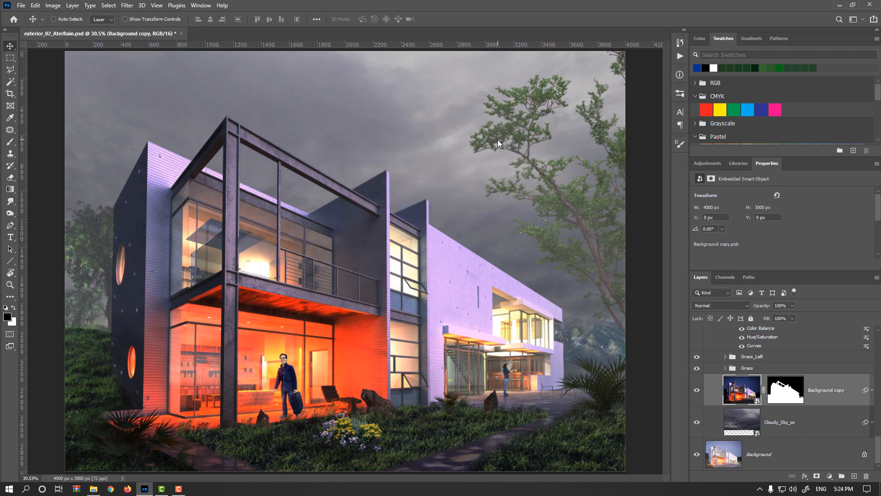
Step: Expand the Background copy layer's smart filters and toggle their visibility to compare what each one does to the building
click(872, 390)
scroll(762, 417, down, 2)
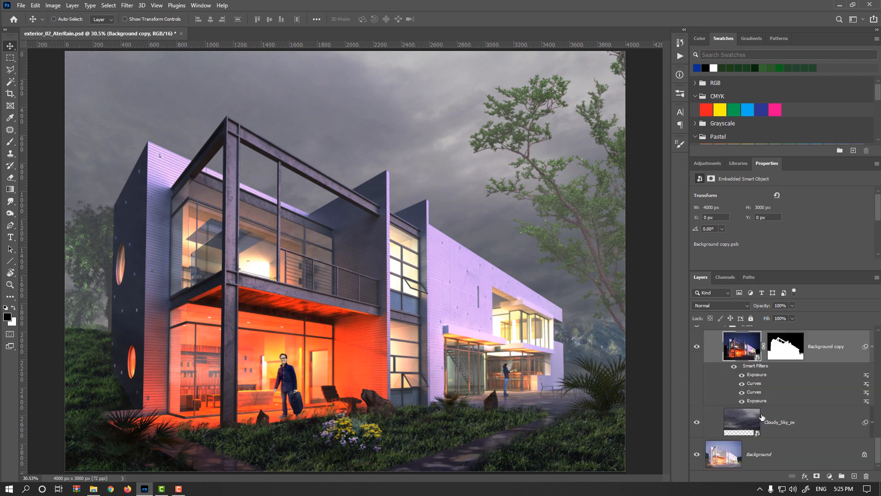
click(741, 374)
click(741, 383)
click(741, 392)
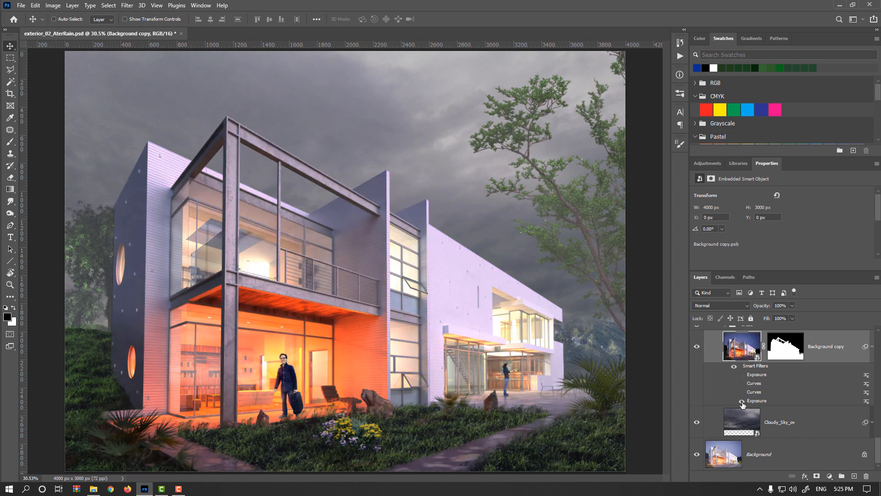
click(741, 401)
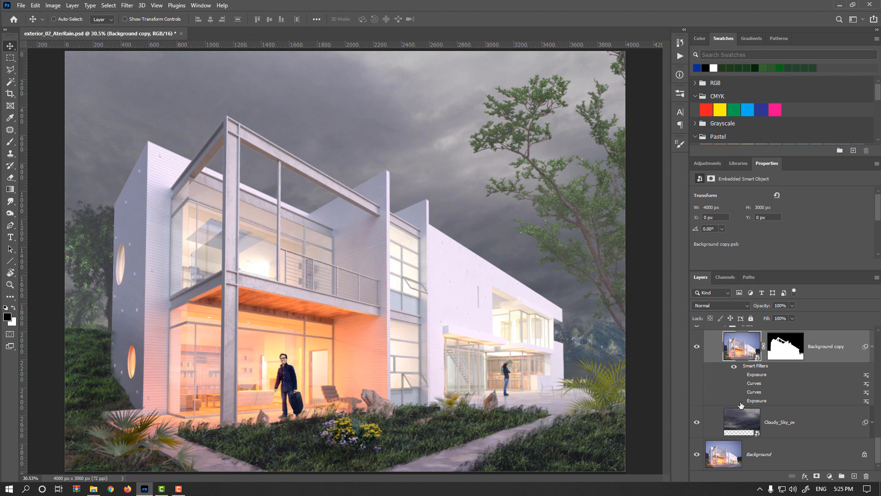
click(741, 401)
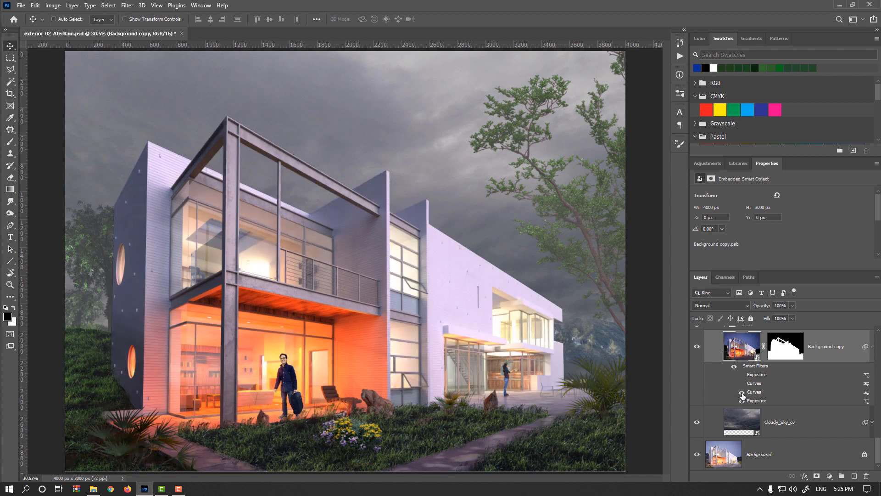
click(742, 392)
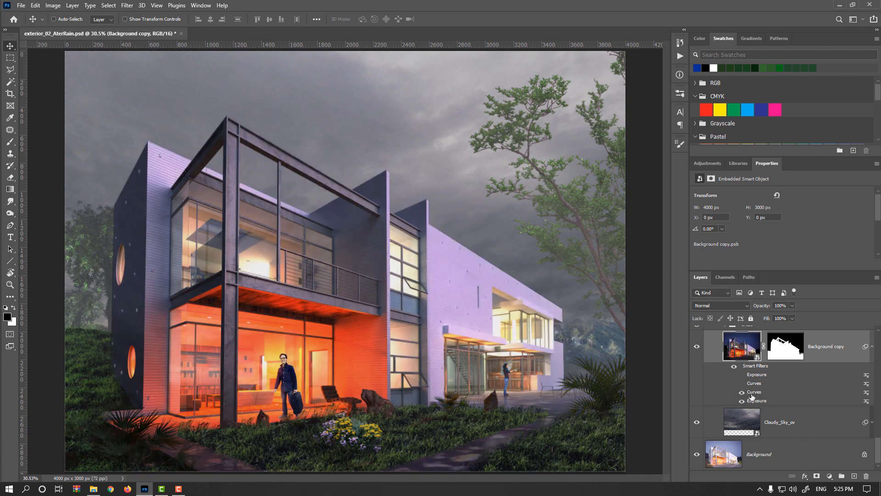
Step: Edit the building layer's lower Curves smart filter, moving the middle point to input 177, output 146 and the white point to output 255
double_click(755, 394)
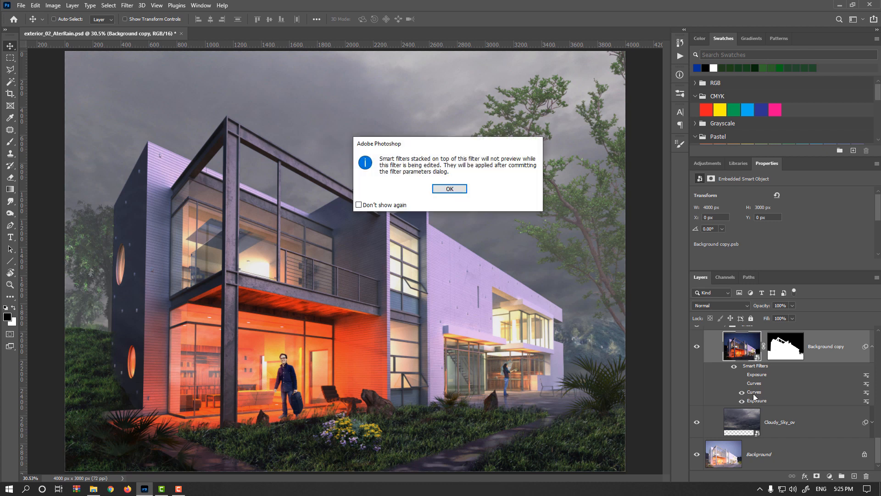
click(461, 190)
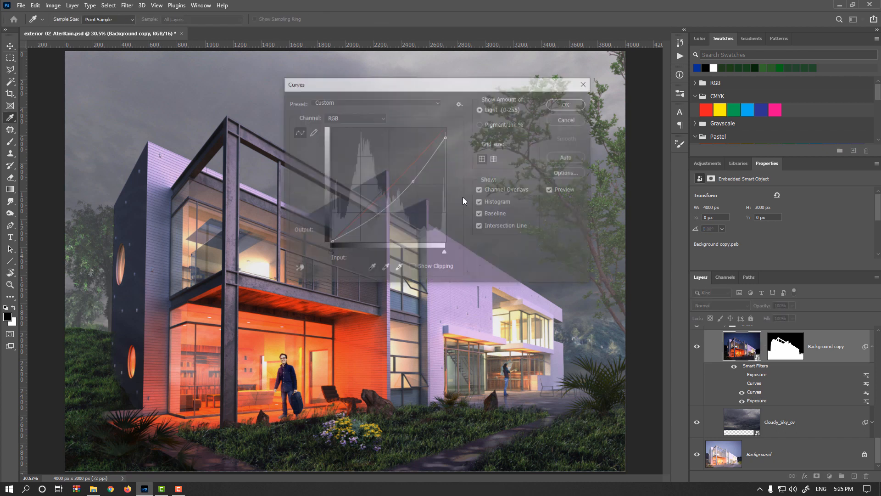
drag(412, 181, 410, 176)
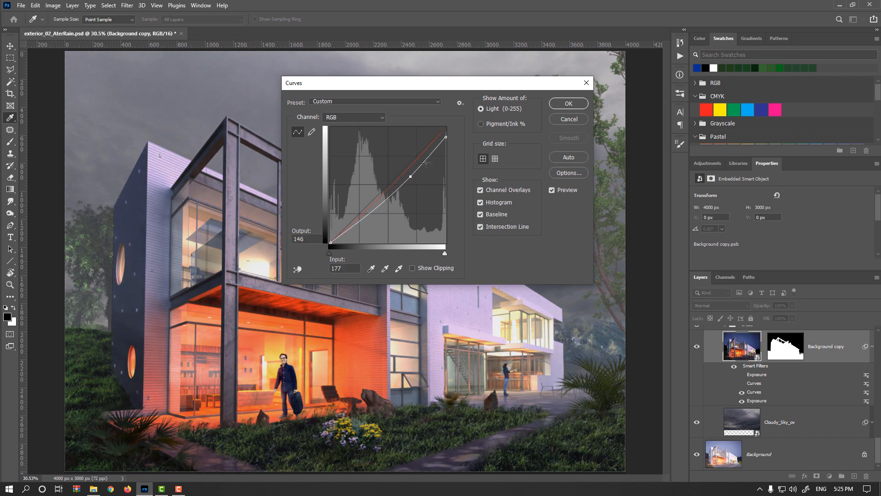
drag(467, 84, 404, 76)
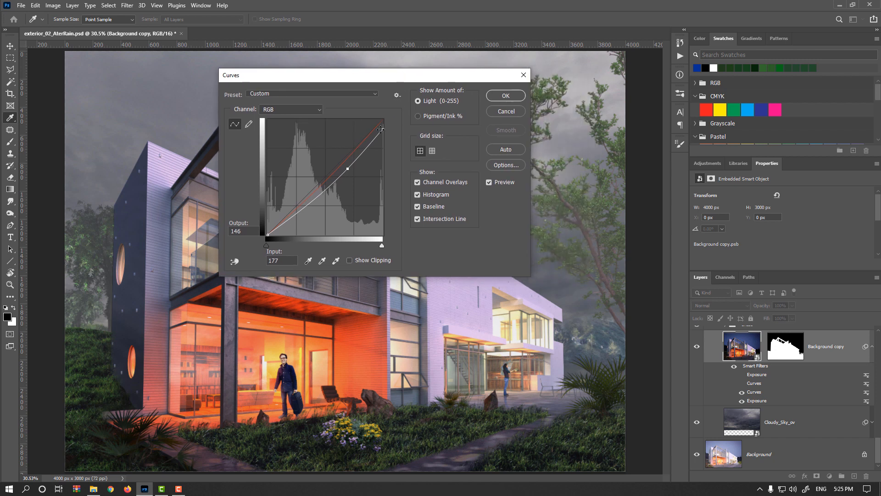
drag(383, 129, 386, 117)
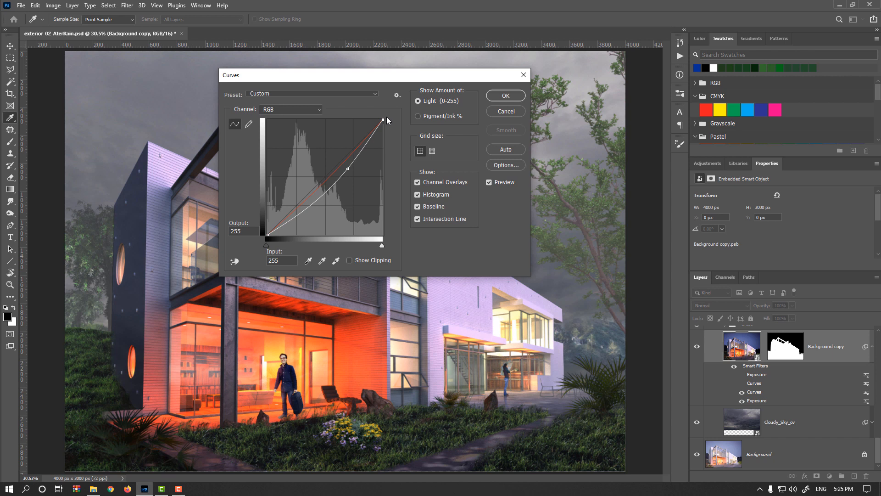
click(490, 184)
click(489, 183)
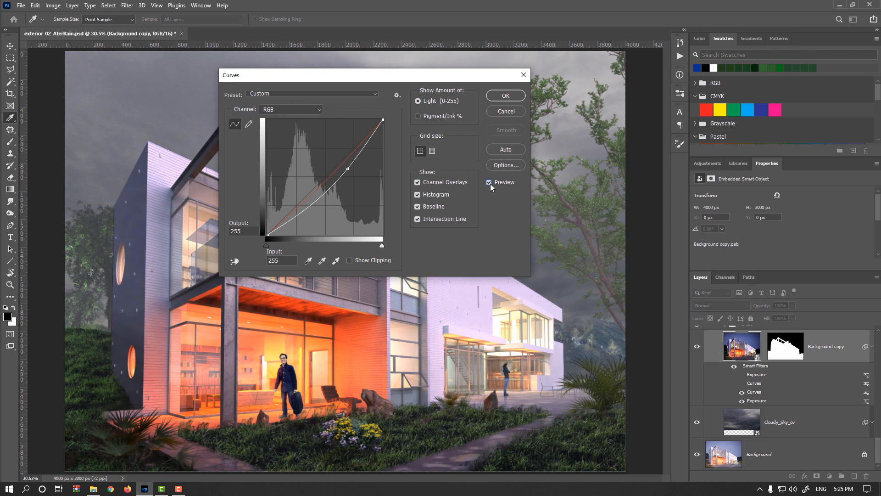
click(505, 96)
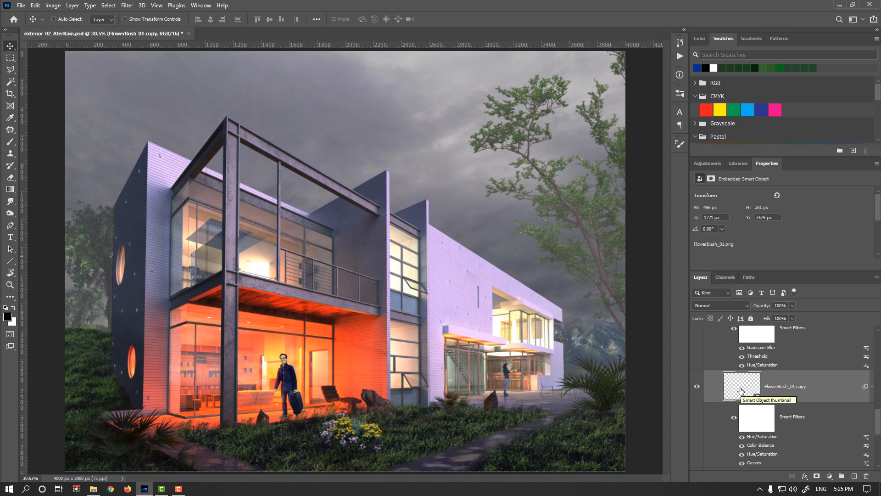
Step: Brighten the FlowerBush_01 copy layer by moving its Curves filter's middle point to input 130, output 111
double_click(762, 462)
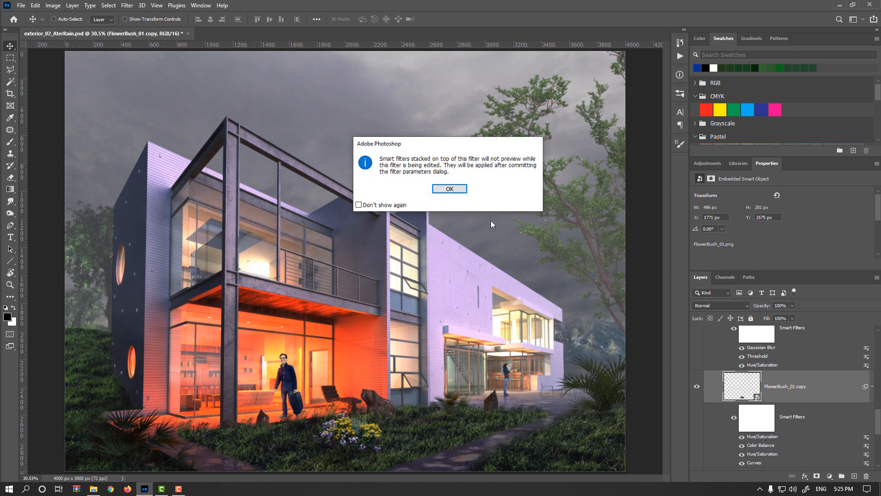
click(450, 189)
drag(432, 76, 540, 96)
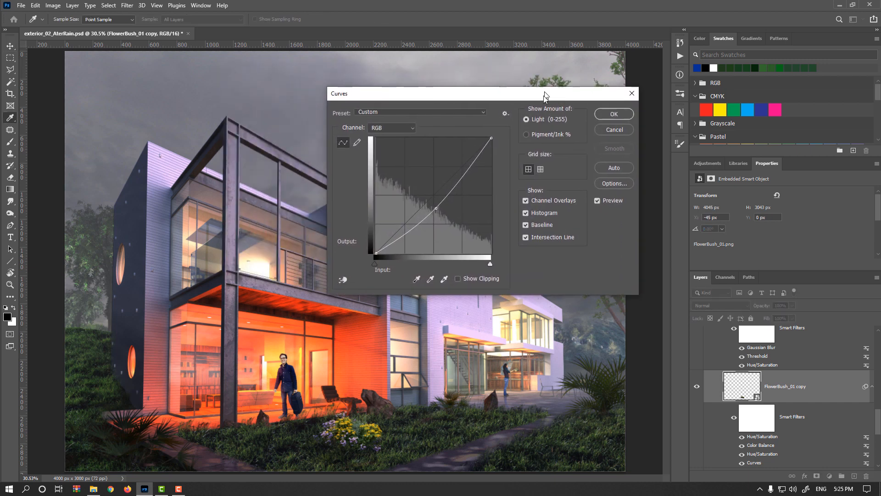
drag(435, 208, 435, 204)
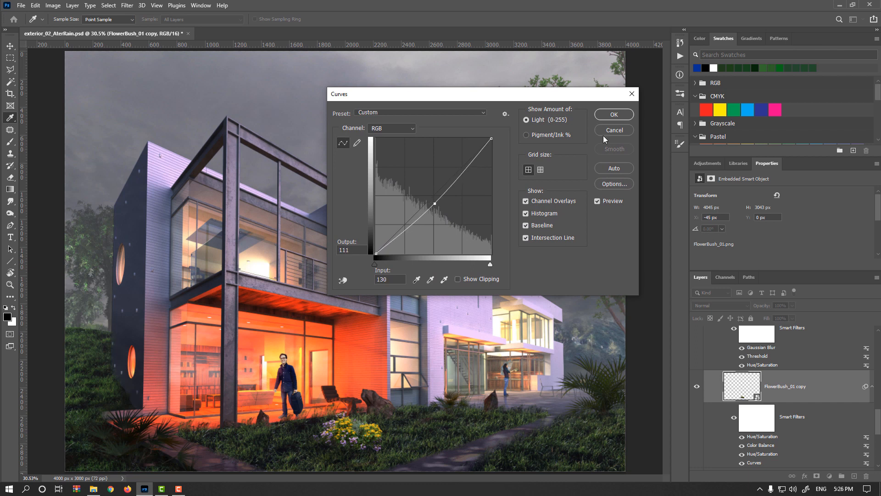
click(614, 114)
Step: Set the FlowerBush_01 shadow layer's opacity to 46% and reduce the radius of its Gaussian Blur filter
scroll(753, 395, up, 3)
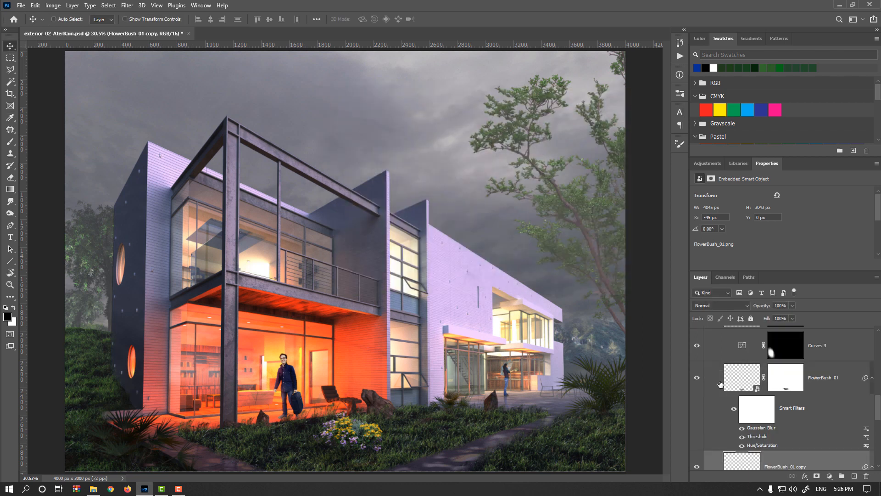
click(696, 378)
click(696, 378)
click(737, 386)
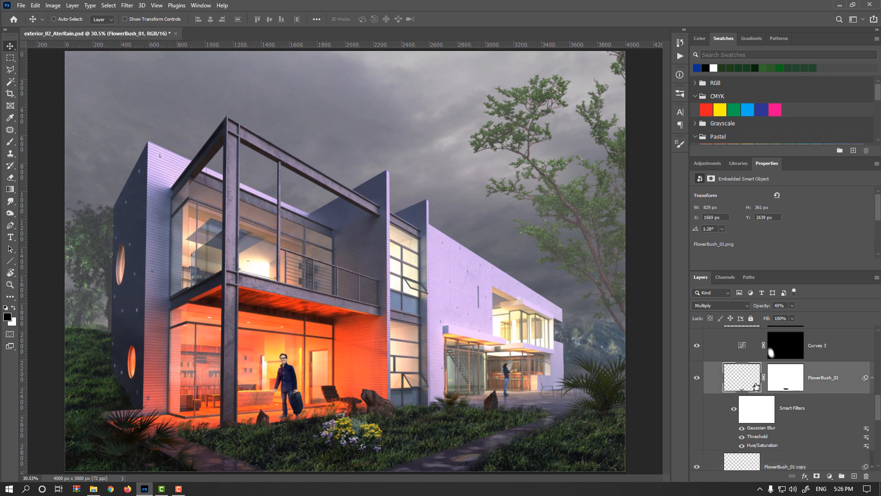
drag(764, 310, 764, 310)
double_click(757, 428)
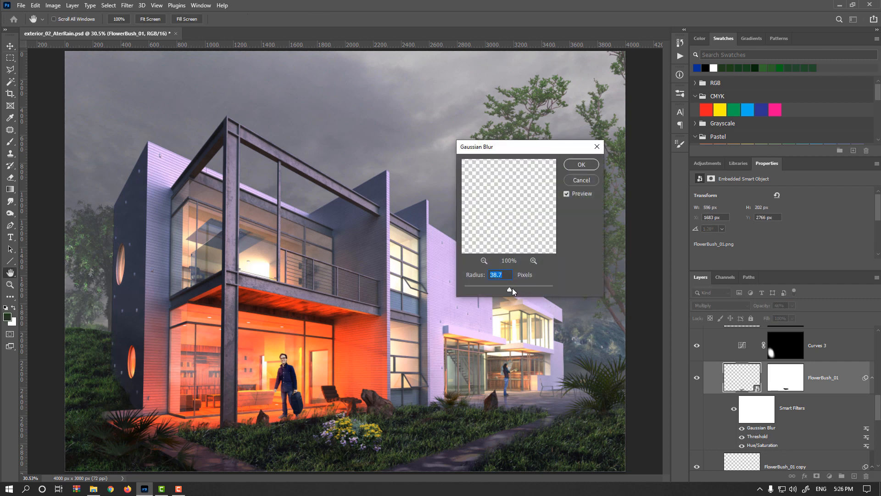
click(498, 288)
drag(493, 290, 487, 291)
click(581, 165)
key(v)
Step: Check Layer 2's visibility, expand its smart filters, and hide its two uppermost Curves filters to brighten the background tree
scroll(742, 413, up, 5)
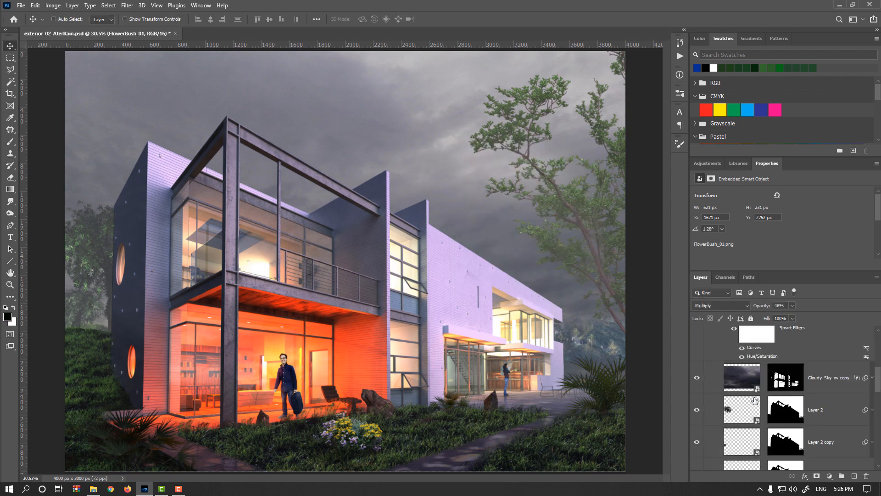
click(698, 411)
click(697, 410)
click(742, 410)
click(872, 409)
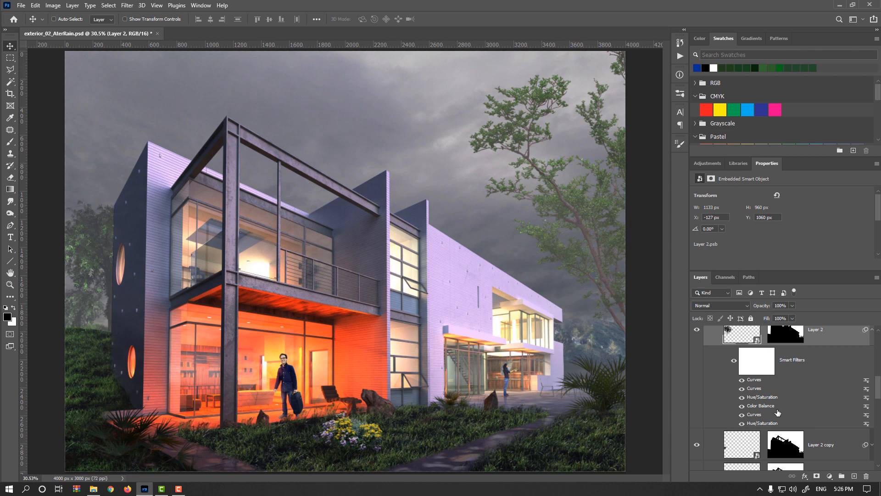
click(742, 380)
click(741, 380)
click(741, 381)
click(741, 389)
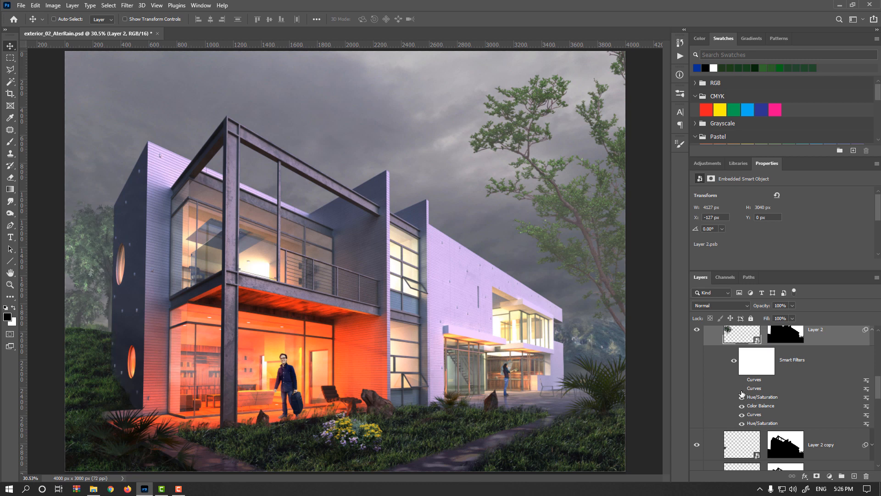
Step: Compare Tree_01 with and without its Curves filter, and set that filter's RGB middle point to input 84, output 72
scroll(746, 390, up, 4)
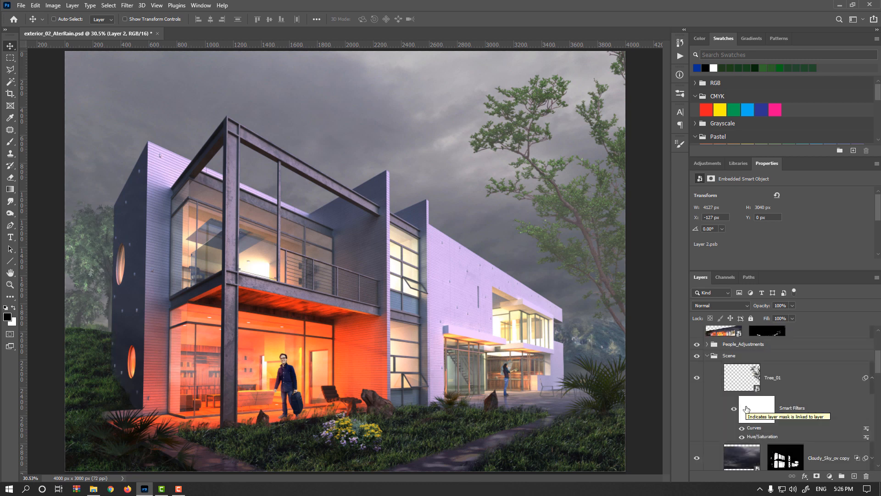
click(742, 386)
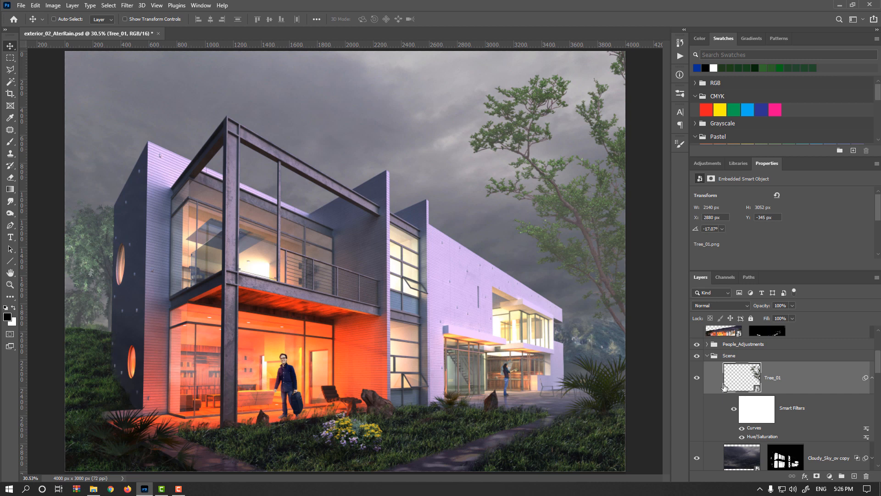
click(696, 377)
click(697, 377)
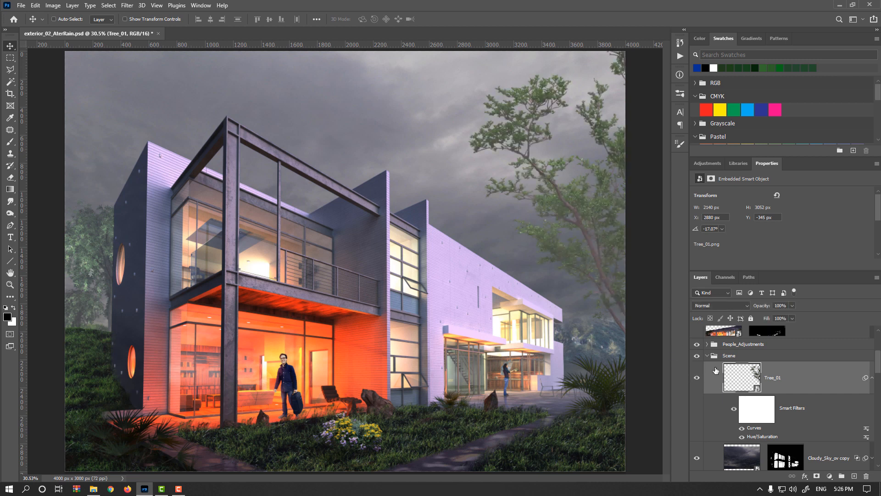
click(742, 428)
click(742, 427)
double_click(755, 427)
drag(552, 95, 372, 151)
drag(239, 281, 233, 277)
Step: Slightly shift the Red channel's middle point in Tree_01's Curves filter and apply the filter
click(216, 188)
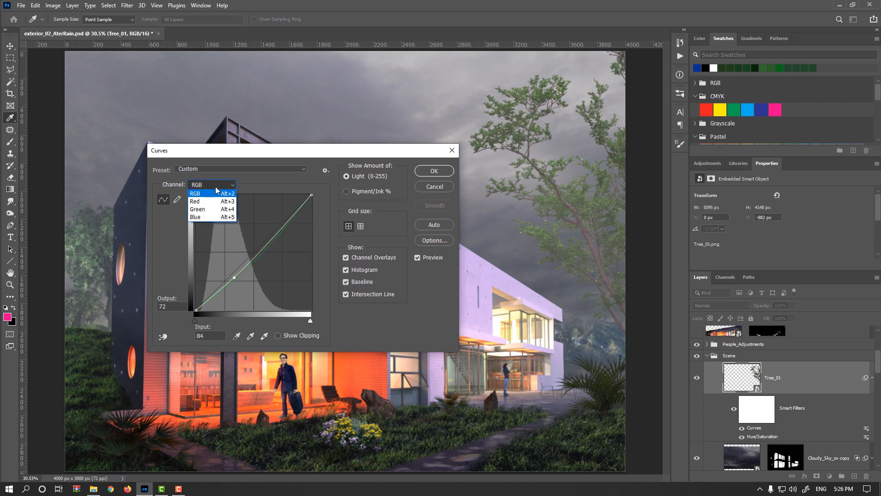
click(215, 203)
drag(260, 257, 257, 256)
click(427, 172)
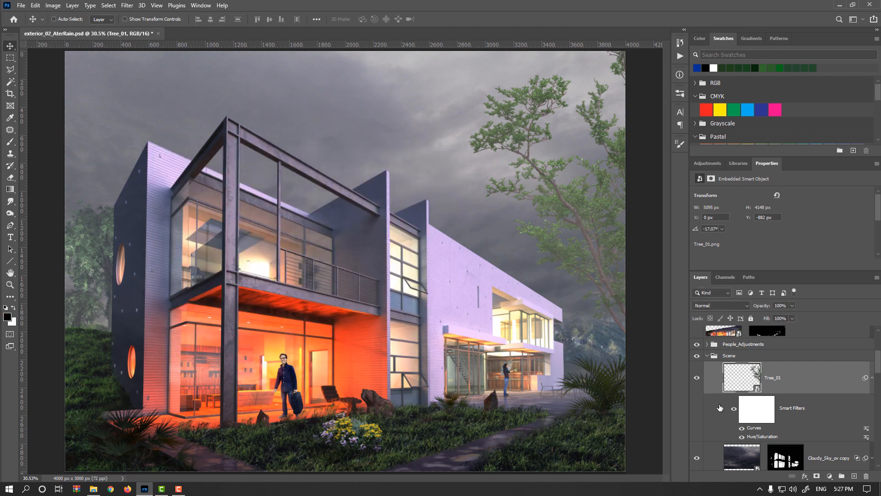
Step: Expand the People_Adjustments group and toggle the Human_01 copy layer to examine the woman with the umbrella near the entrance
scroll(722, 360, up, 3)
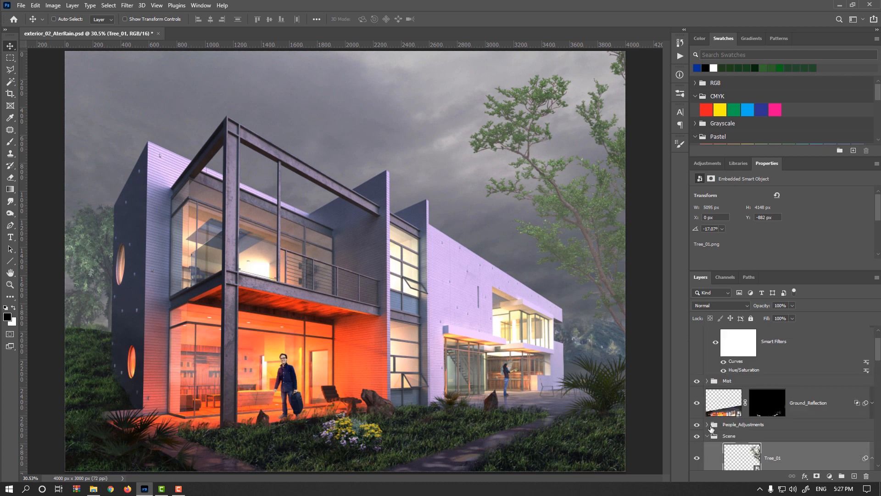
click(708, 425)
scroll(723, 407, down, 4)
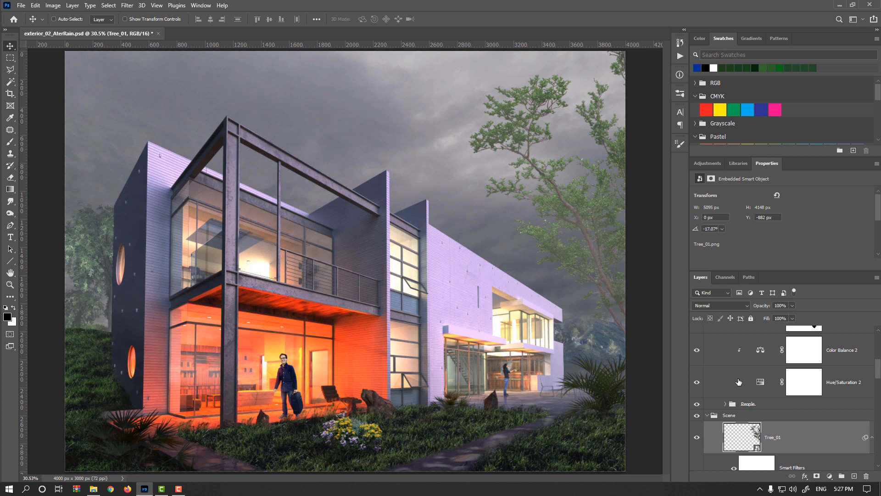
scroll(732, 382, up, 2)
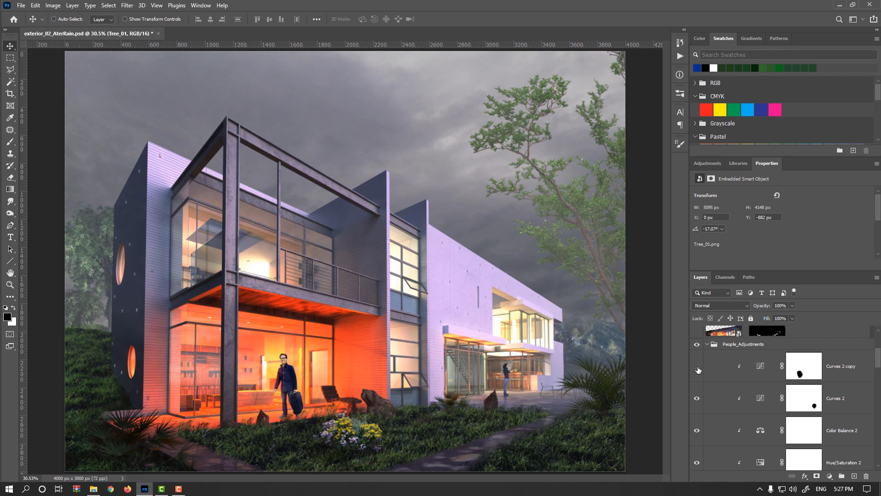
scroll(723, 366, down, 5)
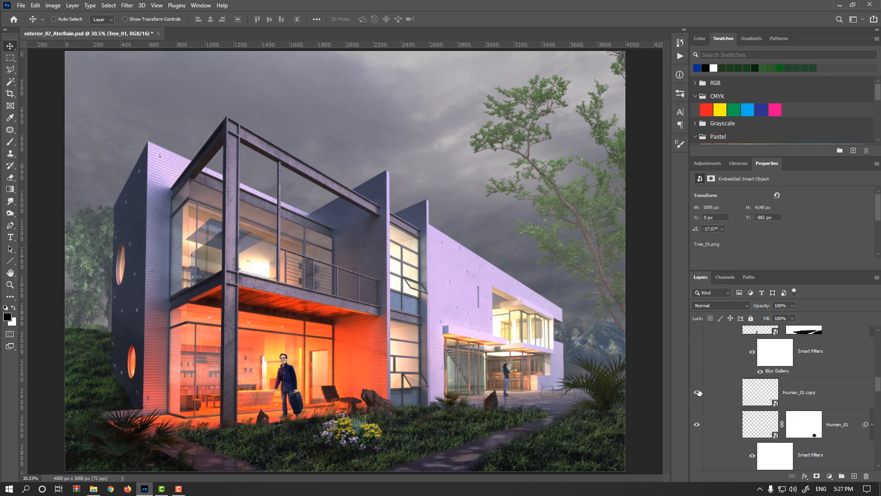
click(696, 393)
scroll(510, 384, up, 1)
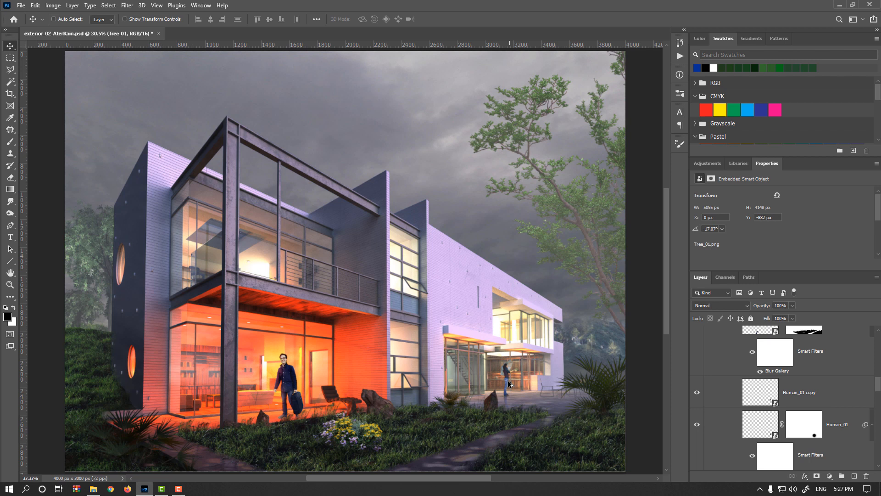
scroll(509, 383, up, 3)
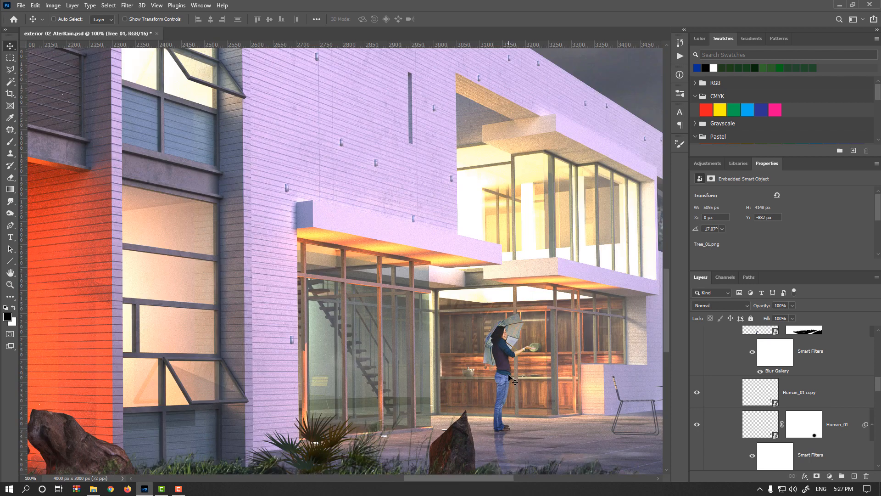
drag(509, 375, 462, 302)
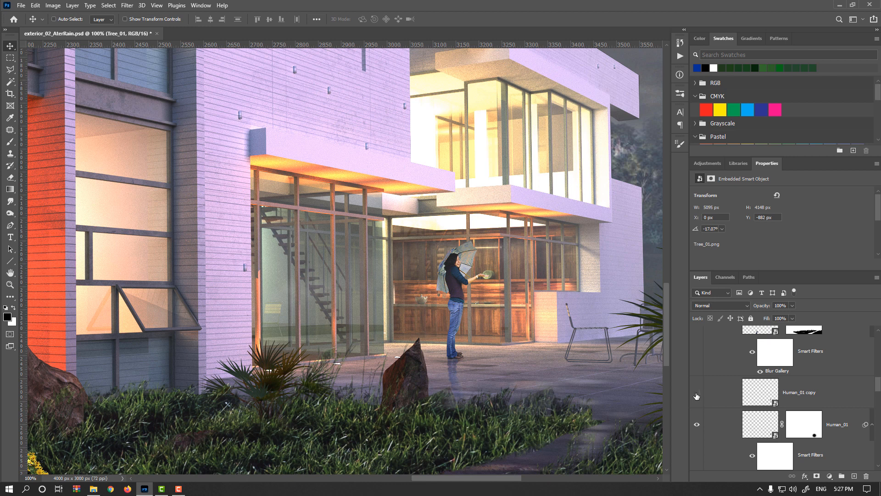
click(696, 393)
Step: Add a Curves adjustment to the Human_01 copy layer with its middle point at input 123, output 137
click(761, 399)
click(55, 5)
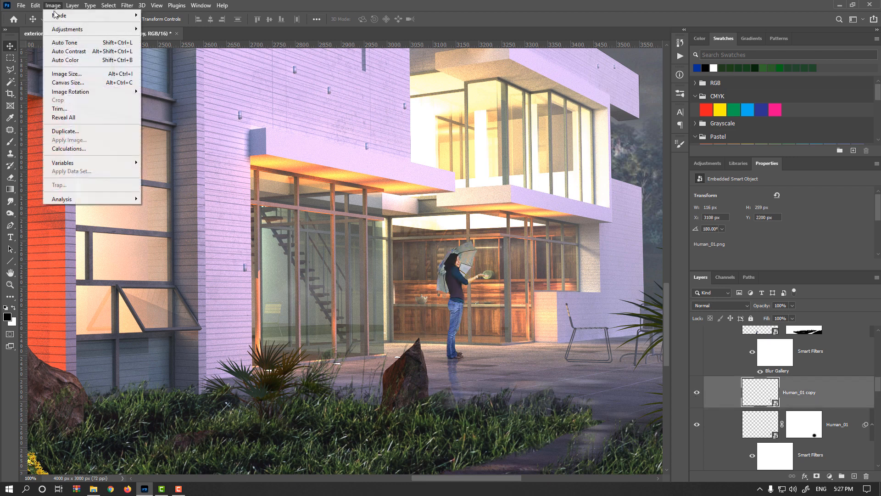
mouse_move(69, 30)
click(180, 47)
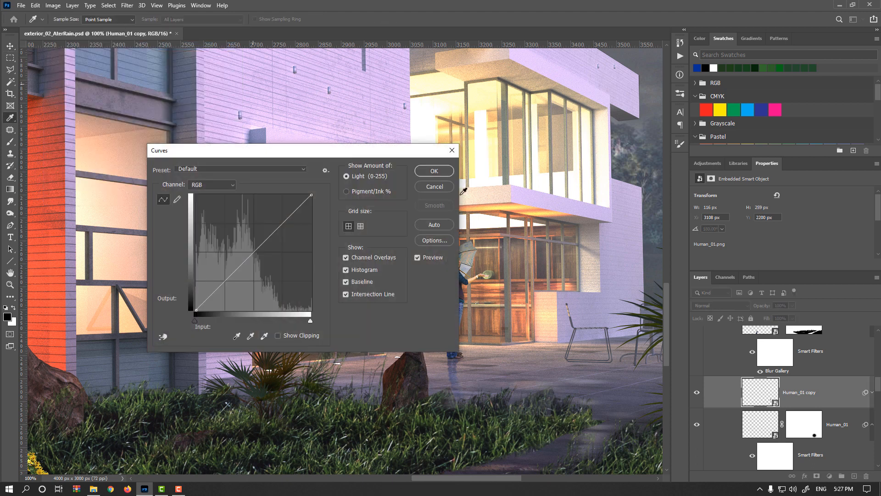
drag(375, 146, 739, 91)
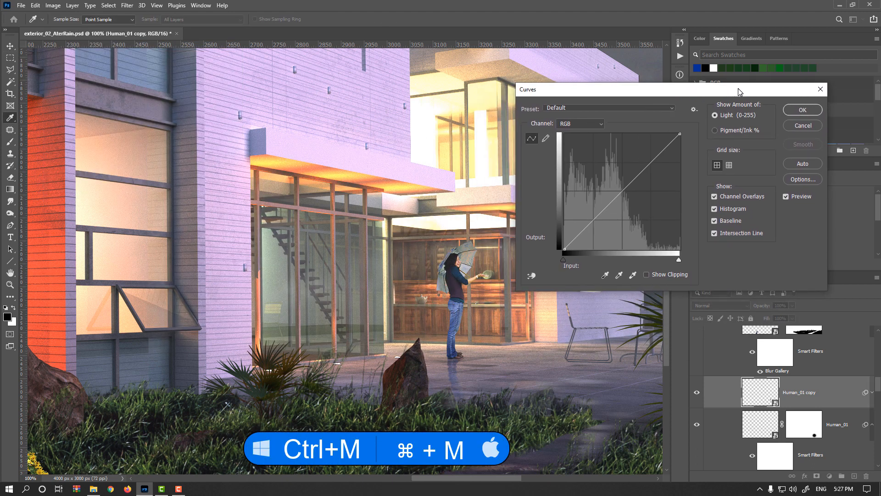
drag(617, 195, 620, 186)
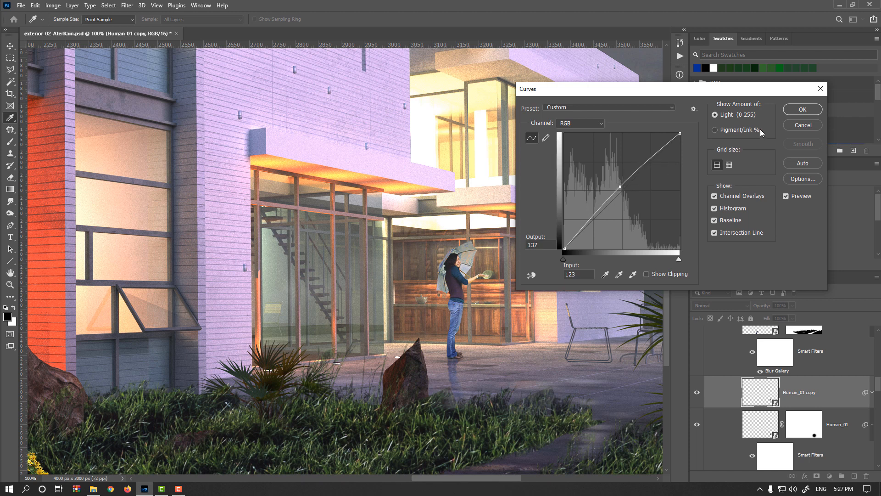
click(794, 114)
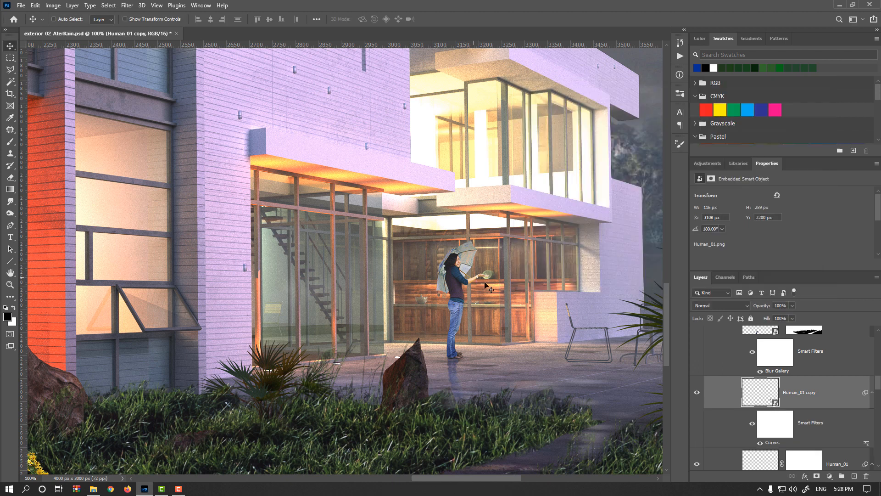
Step: Delete the Human_01 copy and Human_01 layers to remove the woman with the umbrella and her reflection
key(Delete)
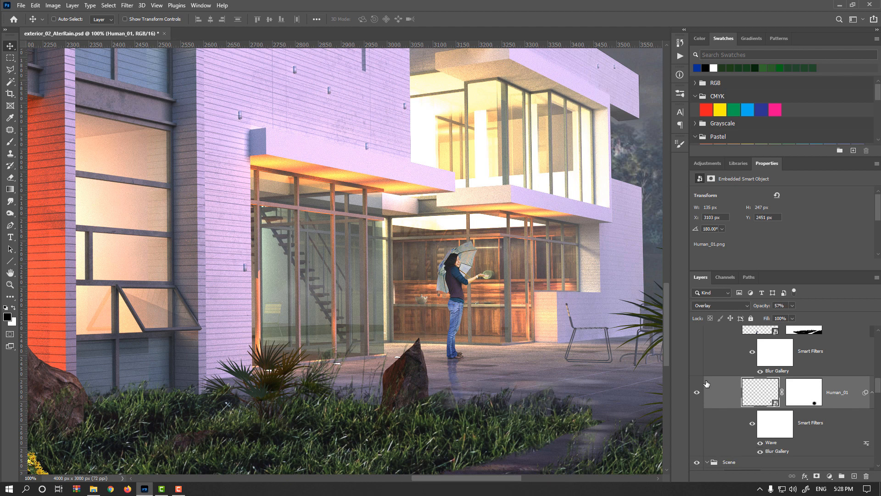
key(Delete)
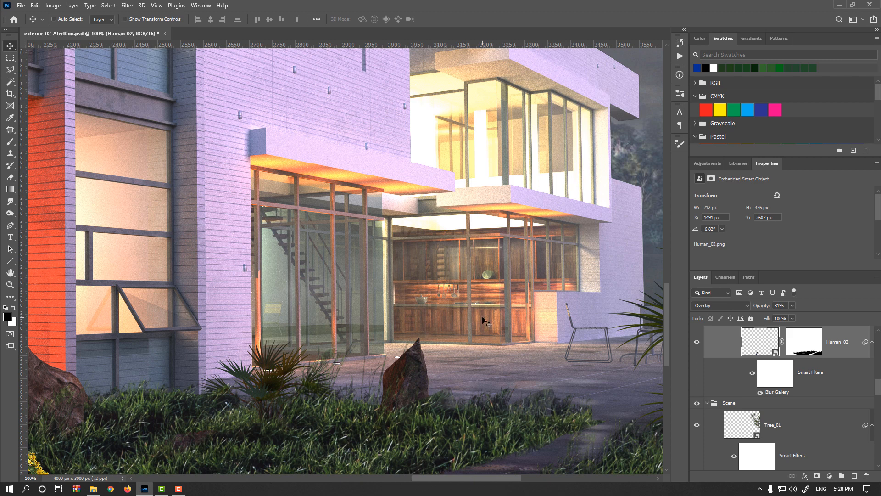
Step: Check the Human_02 reflection and brighten the Human_02 copy layer by moving its Curves filter's middle point to input 104, output 102
key(ctrl+minus)
drag(249, 321, 609, 256)
click(697, 342)
click(697, 342)
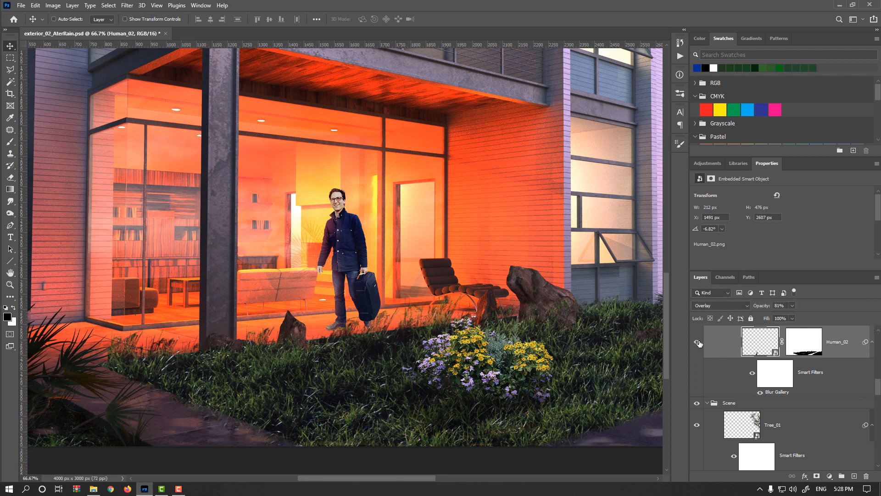
scroll(762, 358, up, 2)
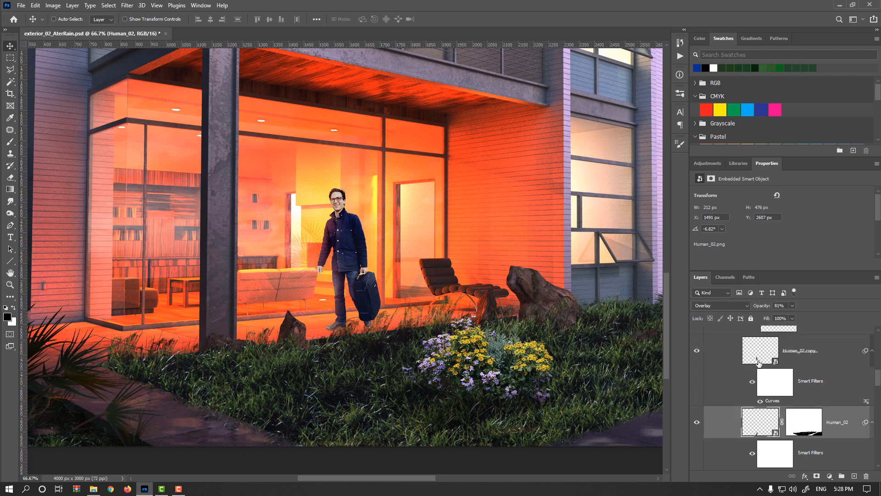
double_click(772, 401)
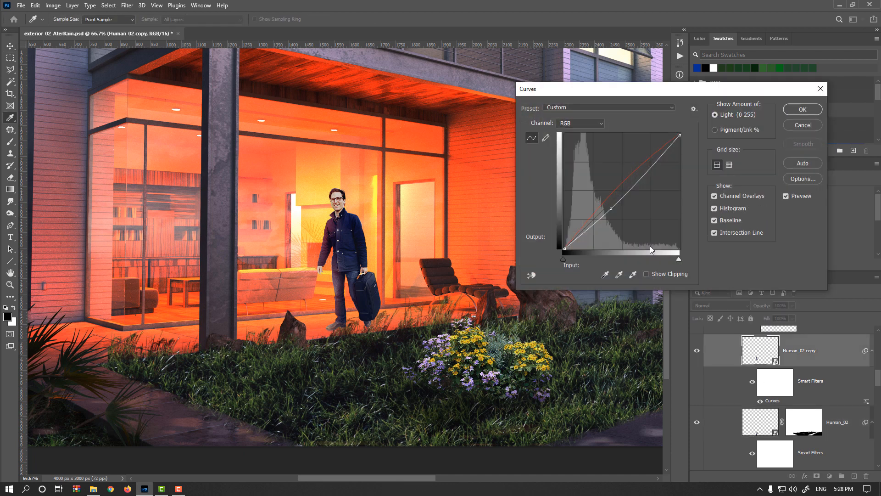
drag(613, 209, 614, 202)
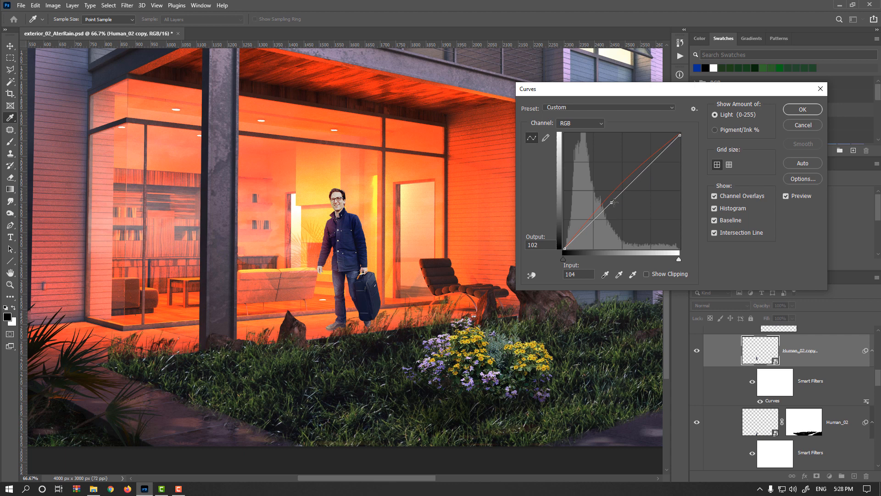
click(802, 109)
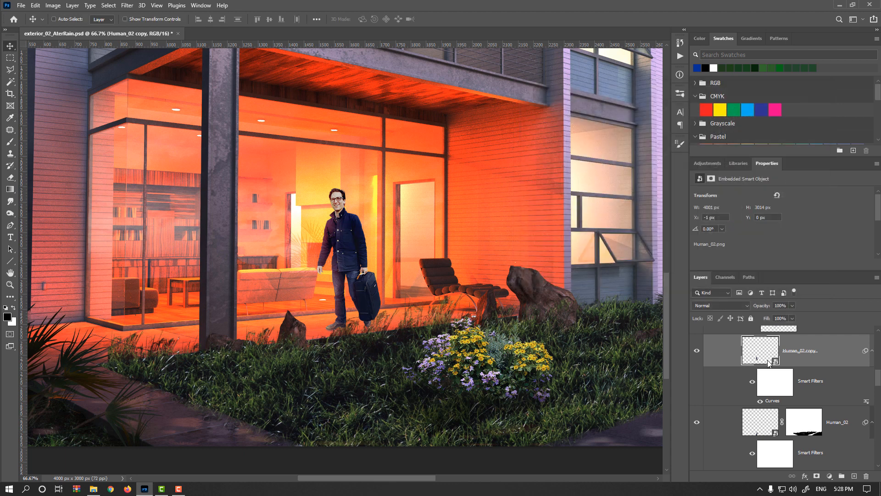
Step: Compare the clipped Layer 6 and Layer 5 on the man, keeping Layer 6 visible and Layer 5 hidden
scroll(766, 366, up, 3)
drag(696, 366, 696, 390)
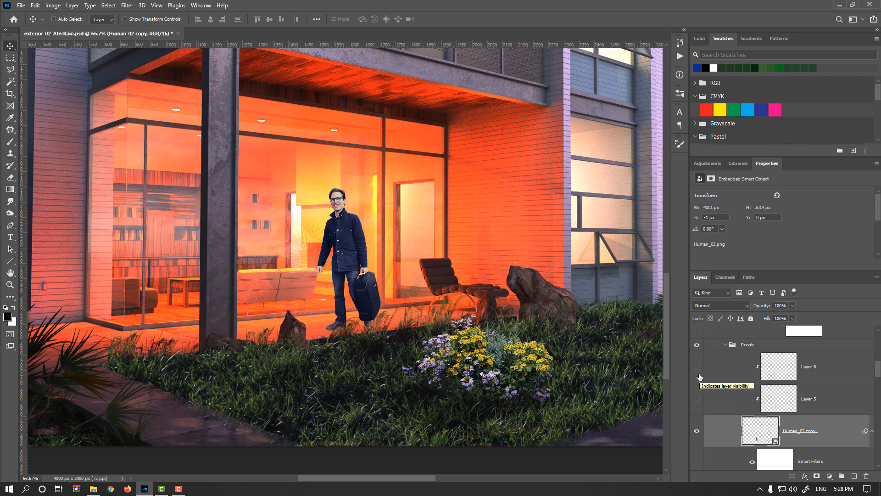
click(696, 369)
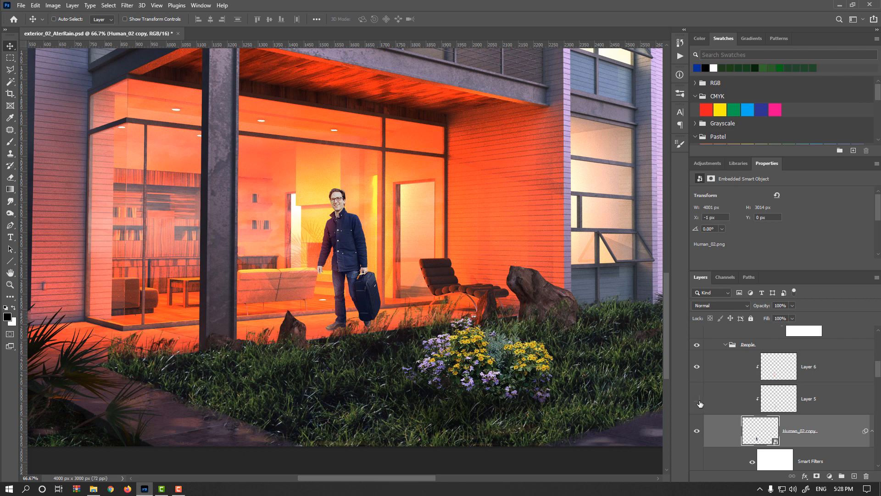
click(697, 399)
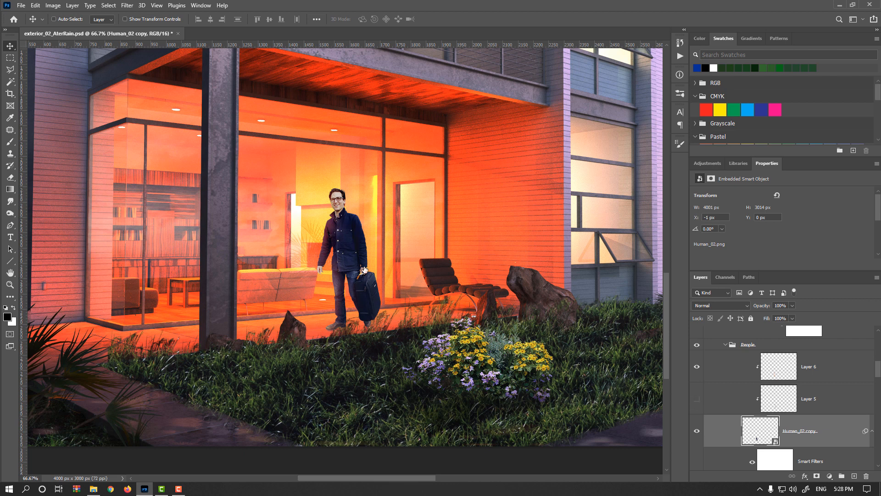
Step: Collapse the People group and its parent People_Adjustments group
scroll(385, 266, down, 1)
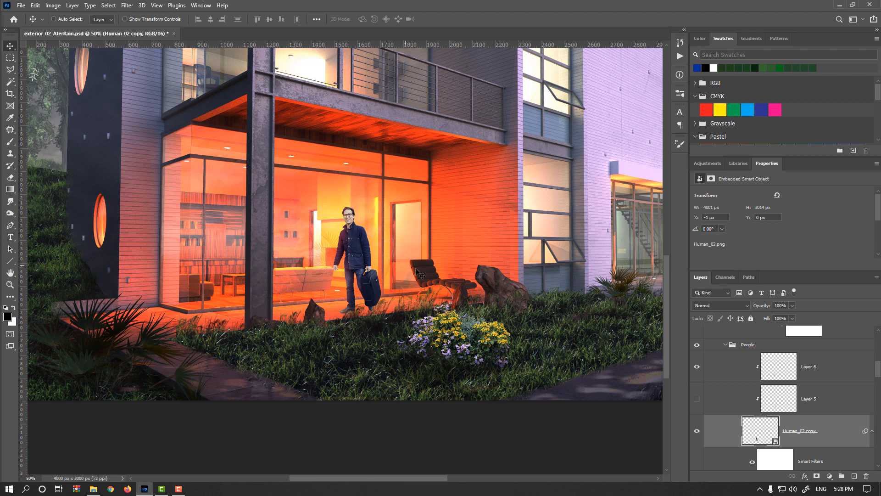
scroll(463, 282, down, 1)
scroll(737, 399, up, 2)
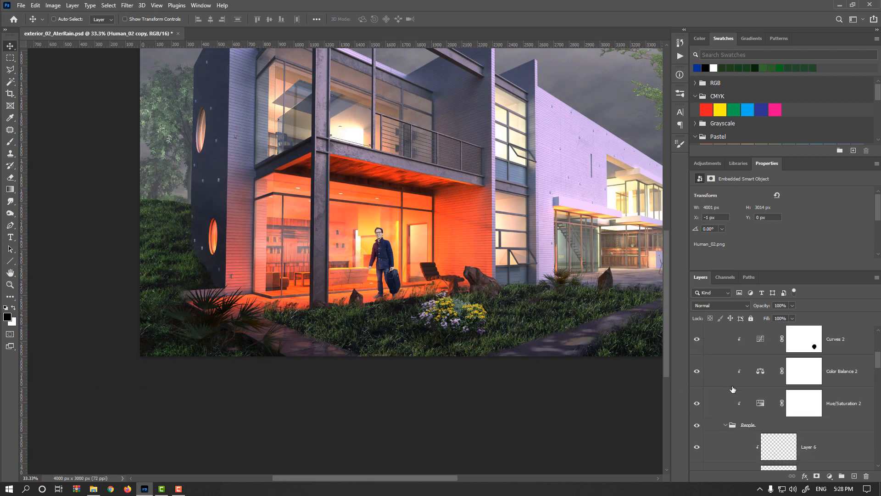
click(727, 426)
scroll(733, 400, up, 2)
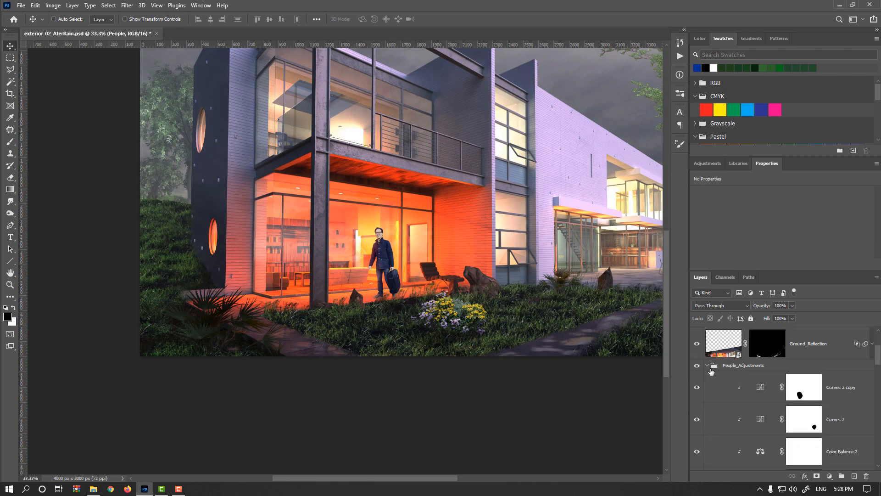
click(709, 369)
Step: Select the Ground_Reflection layer above the People_Adjustments group
scroll(720, 379, up, 2)
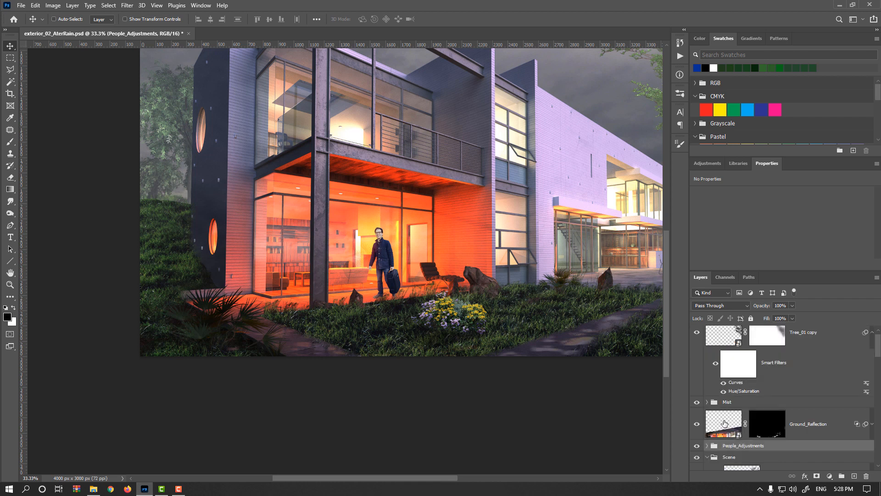
click(724, 423)
scroll(592, 326, right, 5)
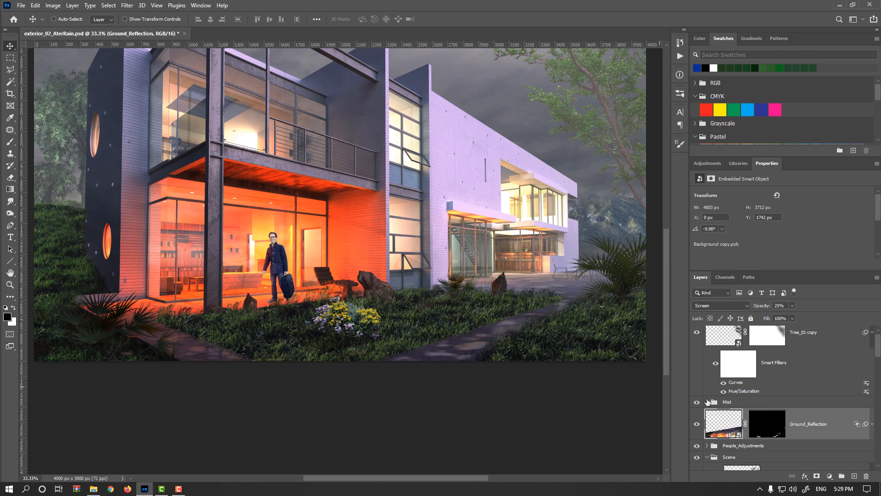
Step: Paint white on the Ground_Reflection layer mask along the garden path with a soft brush at 31% flow
click(773, 435)
scroll(486, 360, up, 3)
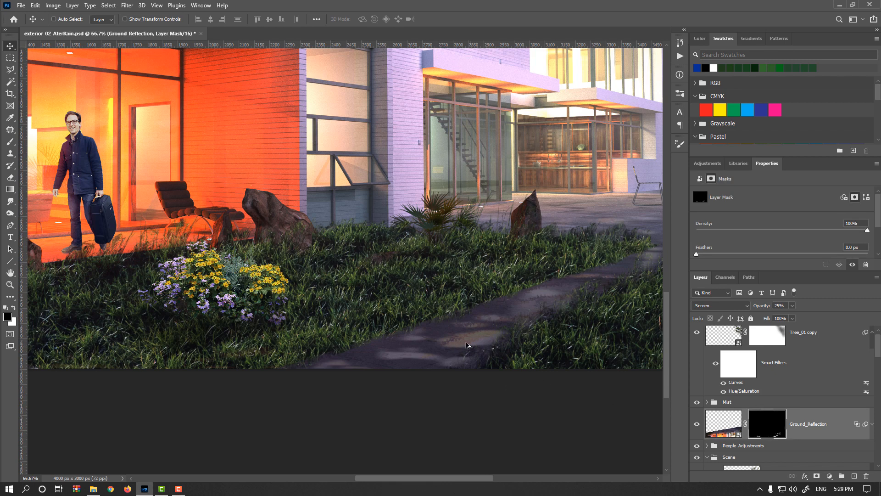
drag(465, 342, 385, 337)
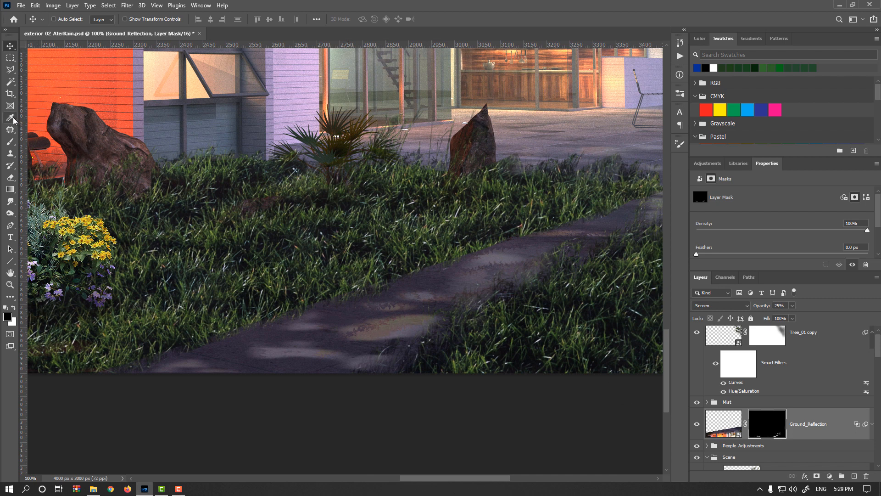
click(10, 141)
click(14, 309)
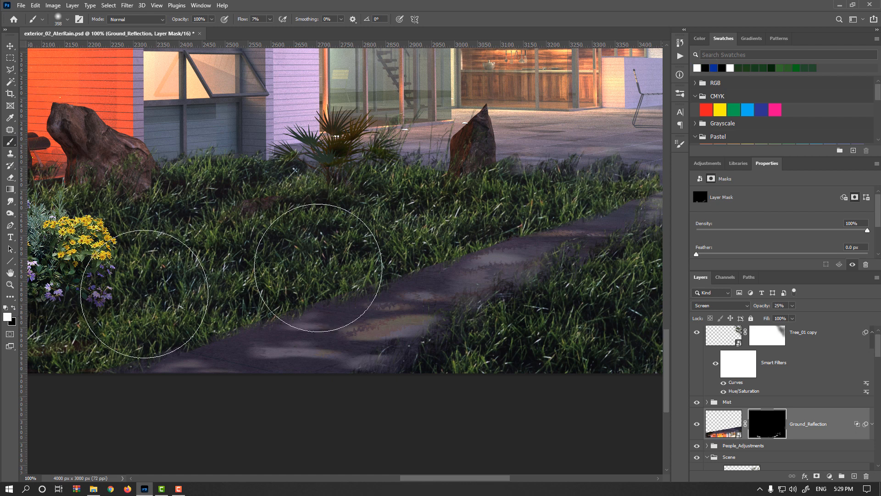
drag(345, 281, 319, 286)
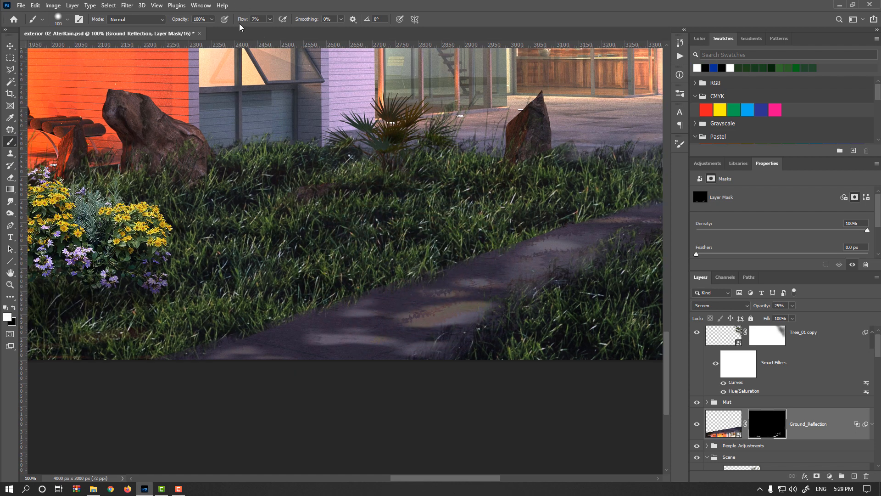
drag(243, 21, 250, 23)
right_click(394, 316)
mouse_move(384, 317)
mouse_down()
mouse_move(407, 328)
mouse_move(389, 323)
mouse_move(422, 325)
mouse_move(421, 333)
mouse_move(413, 313)
mouse_move(395, 313)
mouse_move(414, 318)
mouse_move(374, 324)
mouse_up()
drag(469, 307, 353, 350)
mouse_move(388, 319)
mouse_down()
mouse_move(420, 305)
mouse_move(427, 315)
mouse_up()
mouse_move(459, 288)
mouse_down()
mouse_move(437, 312)
mouse_move(333, 348)
mouse_up()
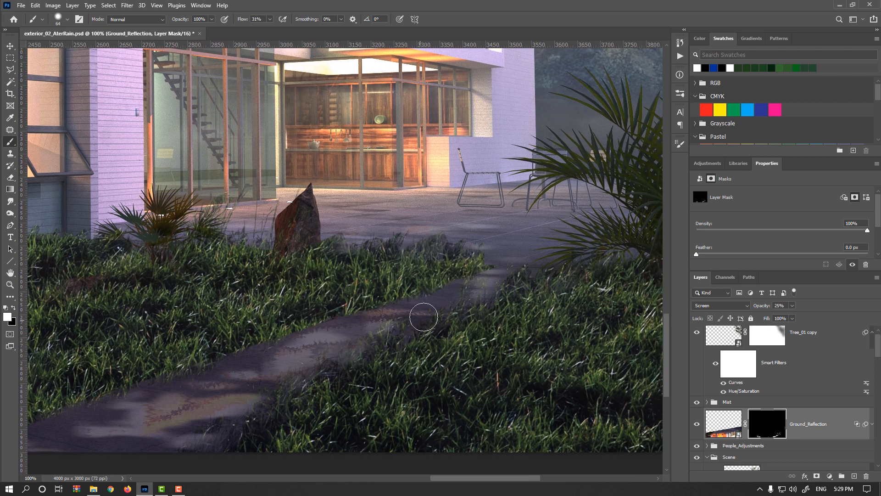
Step: Paint white on the mask at 23% flow over the patio before the kitchen and touch up the path's reflection
mouse_move(433, 249)
mouse_down()
mouse_move(509, 275)
mouse_move(523, 265)
mouse_move(517, 207)
mouse_up()
drag(458, 165, 452, 166)
drag(245, 19, 241, 19)
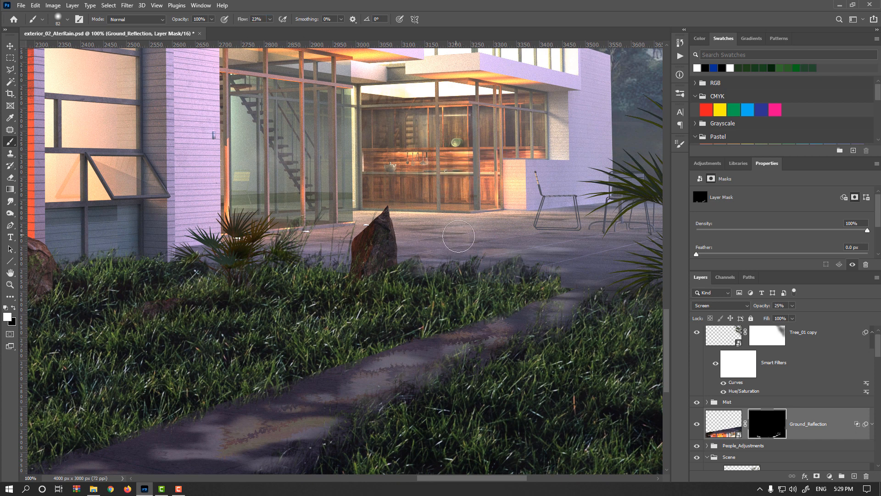
mouse_move(480, 237)
mouse_down()
mouse_move(516, 238)
mouse_move(527, 269)
mouse_move(401, 293)
mouse_move(445, 282)
mouse_move(434, 272)
mouse_move(470, 268)
mouse_move(468, 299)
mouse_up()
mouse_move(348, 296)
mouse_down()
mouse_move(467, 327)
mouse_move(318, 296)
mouse_move(322, 302)
mouse_up()
mouse_move(451, 283)
mouse_down()
mouse_move(427, 281)
mouse_move(456, 290)
mouse_move(428, 295)
mouse_move(464, 294)
mouse_move(429, 295)
mouse_move(462, 292)
mouse_move(427, 281)
mouse_move(472, 285)
mouse_move(571, 330)
mouse_move(562, 310)
mouse_up()
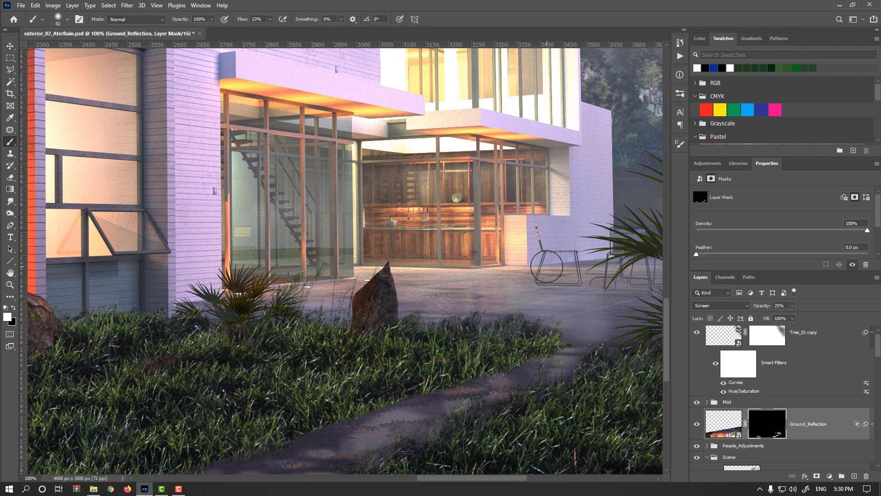
drag(518, 288, 396, 272)
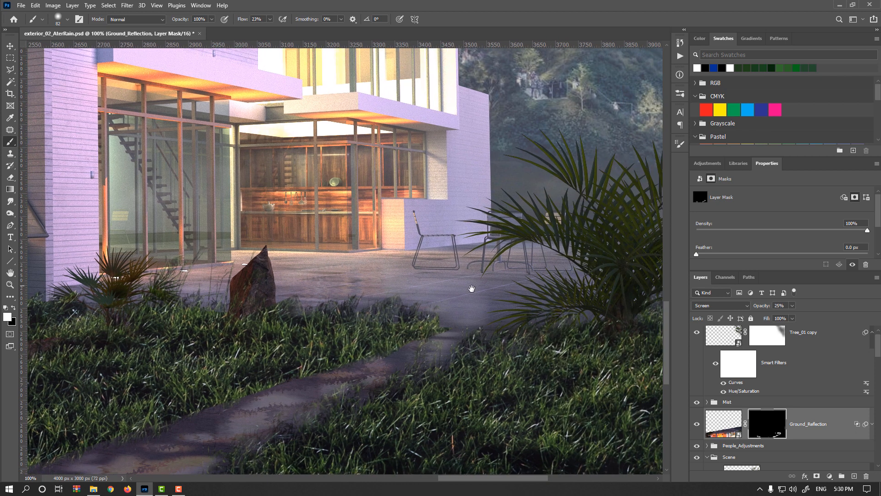
drag(392, 334, 510, 285)
drag(417, 302, 573, 236)
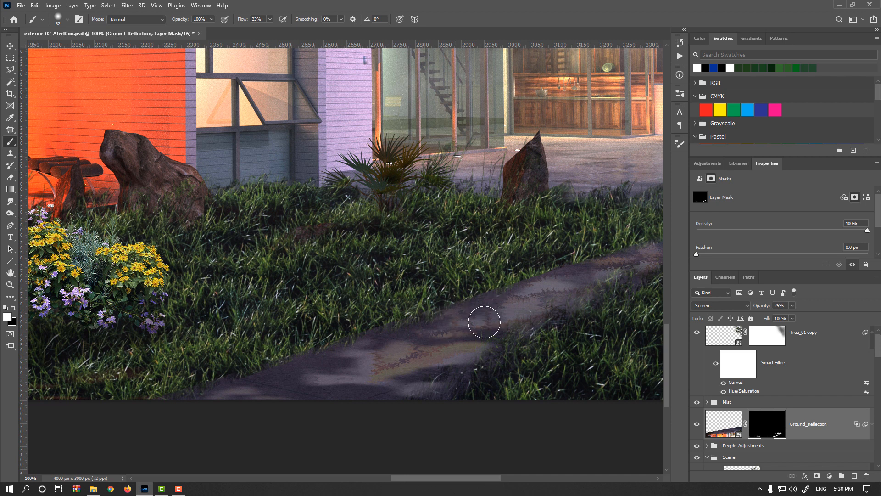
mouse_move(440, 374)
mouse_down()
mouse_move(302, 388)
mouse_move(376, 393)
mouse_move(343, 372)
mouse_move(319, 380)
mouse_move(482, 344)
mouse_up()
Step: Paint white on the mask over the walkway beside the large palm with a 38 px brush, undoing the last stroke
drag(192, 348, 556, 331)
drag(270, 325, 424, 360)
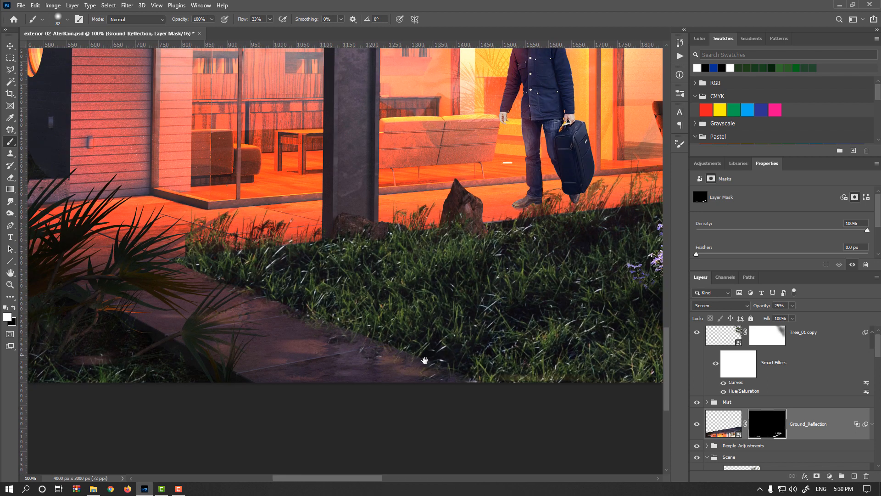
mouse_move(342, 358)
mouse_down()
mouse_move(313, 343)
mouse_move(353, 356)
mouse_move(324, 339)
mouse_move(338, 352)
mouse_move(322, 361)
mouse_move(280, 372)
mouse_up()
drag(373, 370, 433, 378)
mouse_move(270, 336)
mouse_down()
mouse_move(326, 364)
mouse_move(246, 346)
mouse_move(246, 330)
mouse_move(240, 354)
mouse_move(248, 355)
mouse_move(205, 351)
mouse_up()
key(ctrl+z)
Step: Display the Ground_Reflection mask on its own, zoomed in on the path area, and activate the Smudge tool
scroll(333, 387, right, 10)
scroll(334, 388, down, 2)
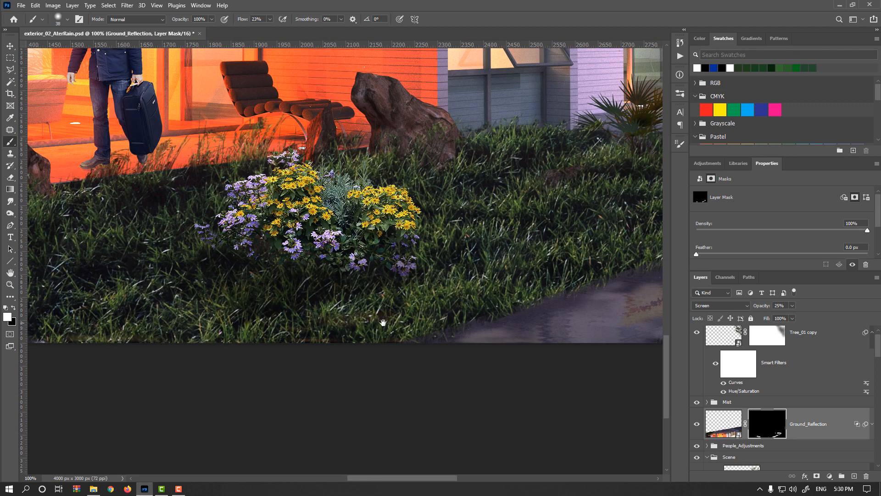
key(alt)
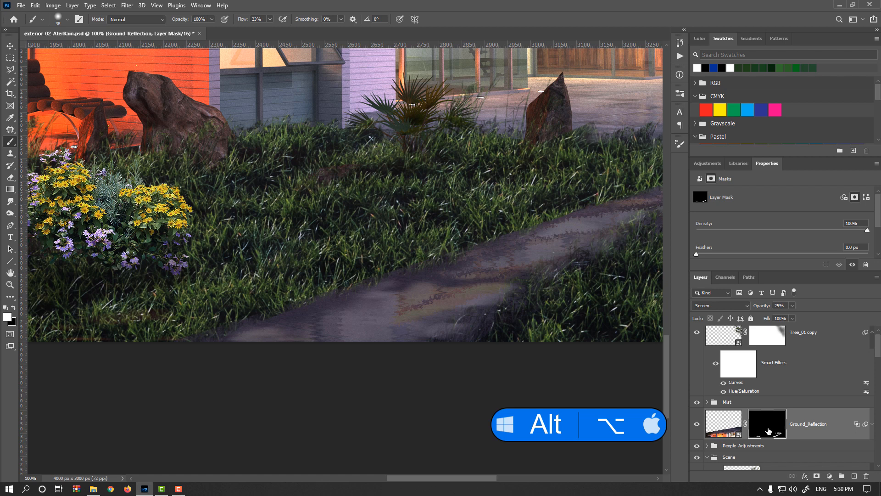
alt+click(762, 435)
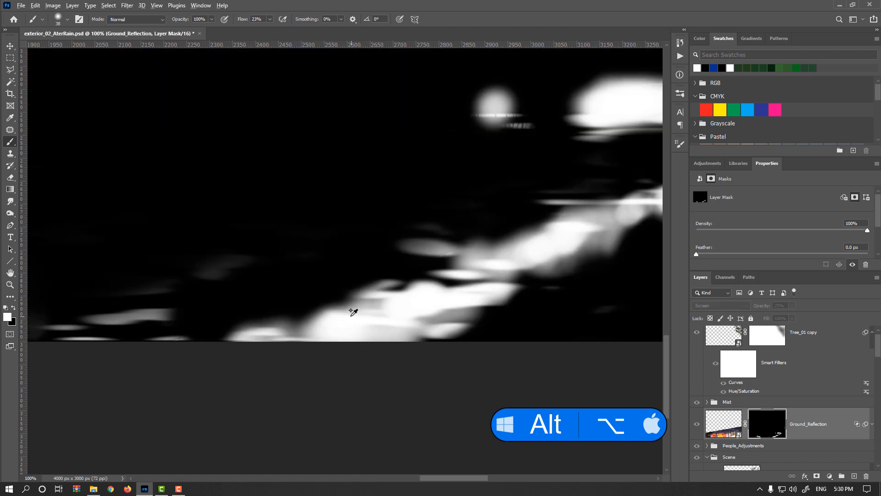
scroll(355, 308, up, 2)
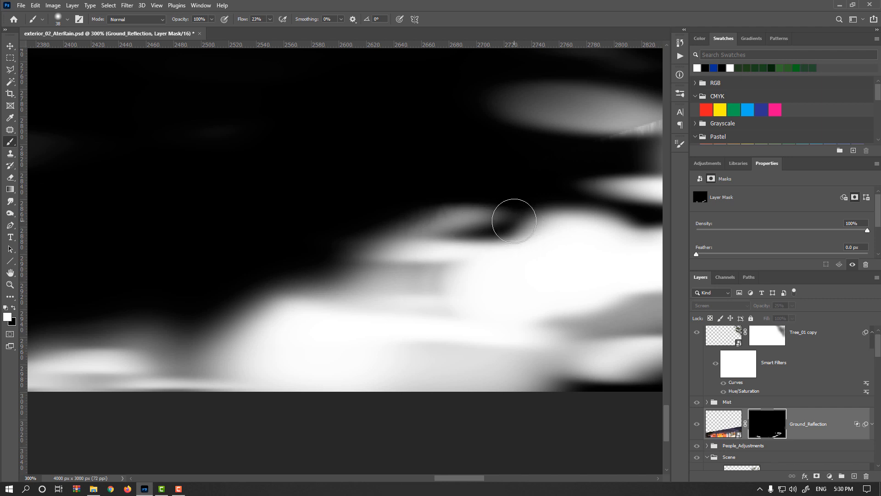
drag(511, 216, 390, 271)
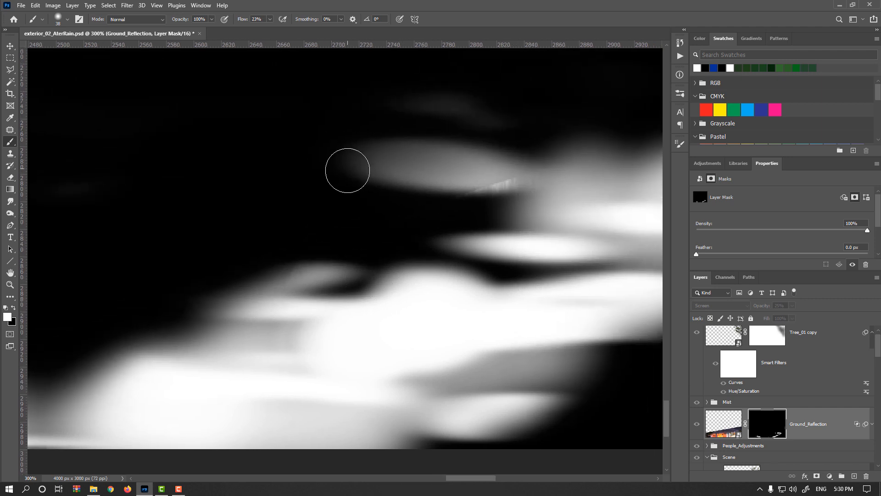
mouse_move(13, 205)
mouse_down()
mouse_move(46, 206)
mouse_move(50, 223)
mouse_up()
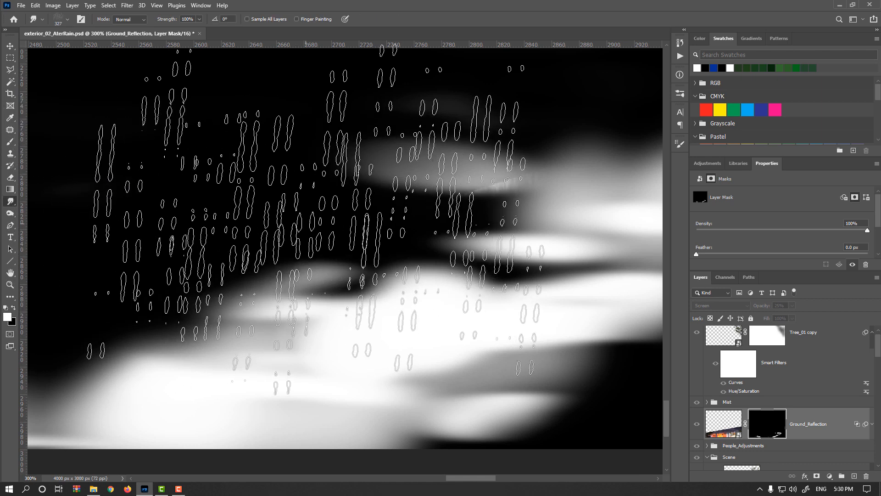
Step: Give the Smudge tool a soft round brush of 31 px instead of the scratch blend brush
right_click(326, 225)
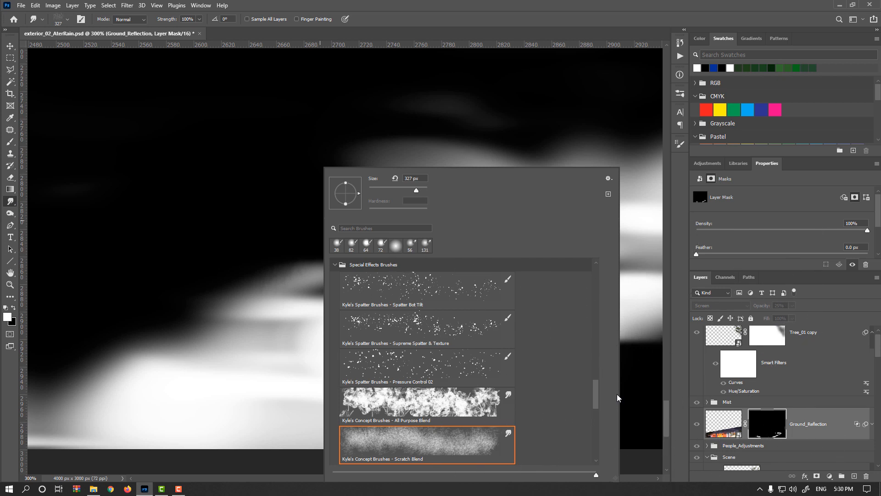
drag(596, 393, 591, 272)
click(429, 322)
click(501, 5)
drag(405, 164, 220, 193)
mouse_move(374, 214)
mouse_down()
mouse_move(366, 283)
mouse_move(368, 171)
mouse_move(362, 251)
mouse_move(346, 251)
mouse_move(372, 262)
mouse_up()
drag(391, 287, 536, 289)
Step: Smudge the left edge of the path's white mask area outward at 35% strength, undoing unwanted strokes
drag(364, 313, 304, 313)
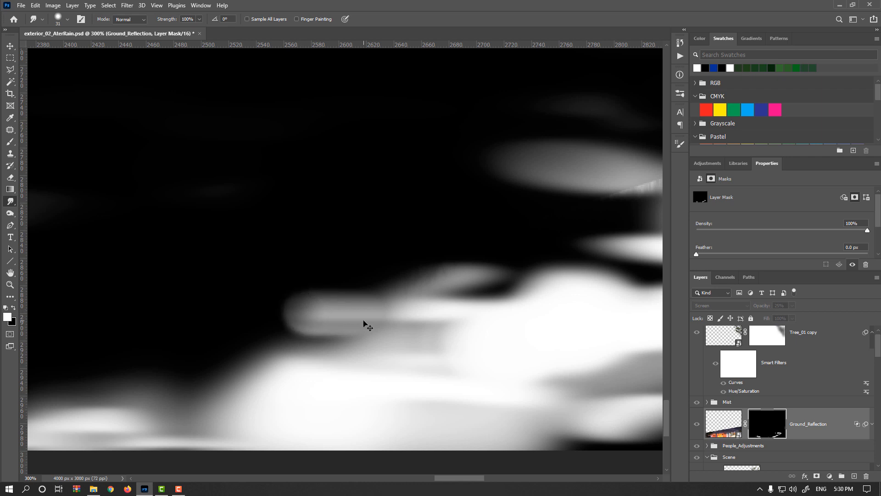
key(ctrl+z)
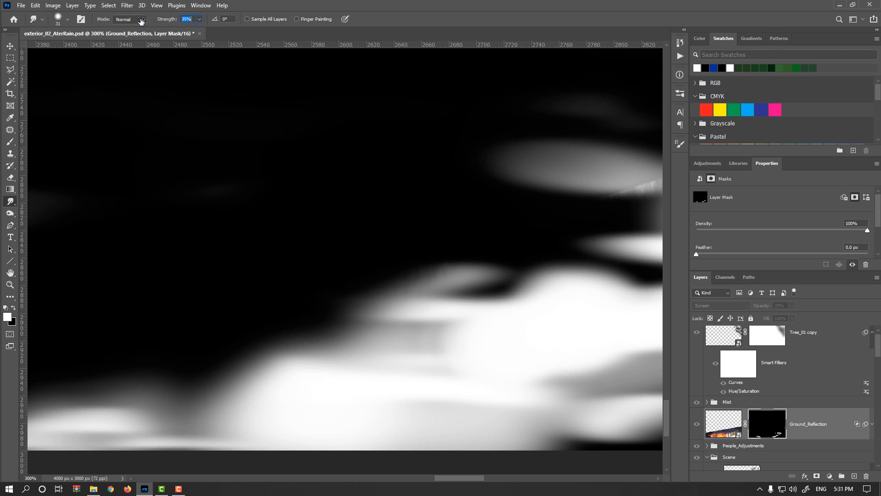
drag(328, 337, 272, 331)
drag(370, 315, 270, 315)
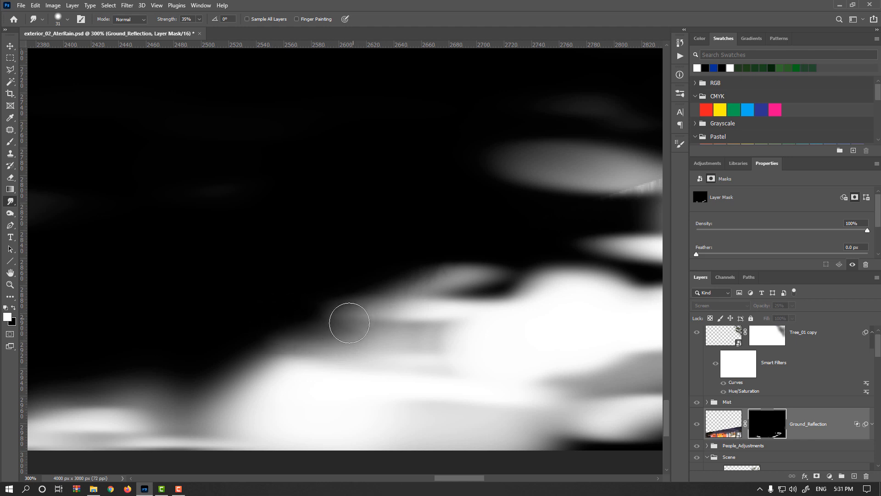
drag(291, 360, 226, 364)
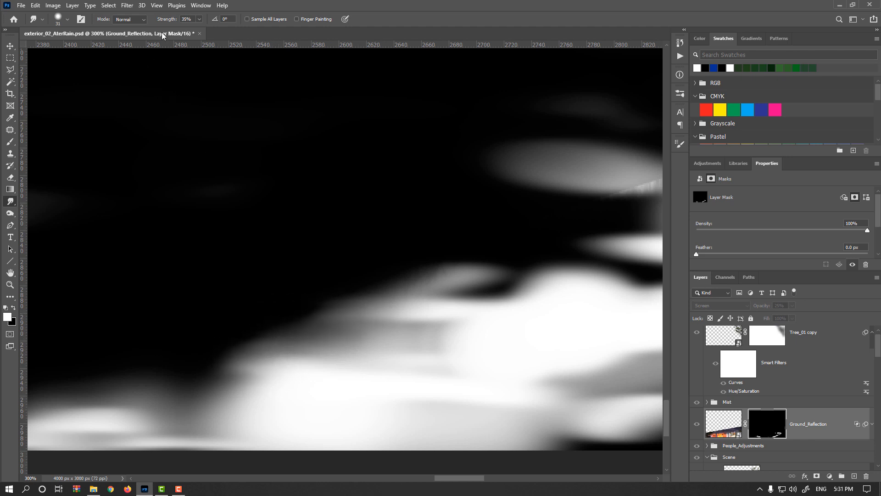
alt+right_click(284, 263)
drag(236, 364, 186, 369)
key(ctrl+z)
Step: Smudge the right edge of the path's lower mask area sideways and return to the normal image view
mouse_move(419, 369)
mouse_down()
mouse_move(246, 350)
mouse_move(203, 362)
mouse_up()
drag(407, 241, 320, 232)
drag(428, 281, 263, 280)
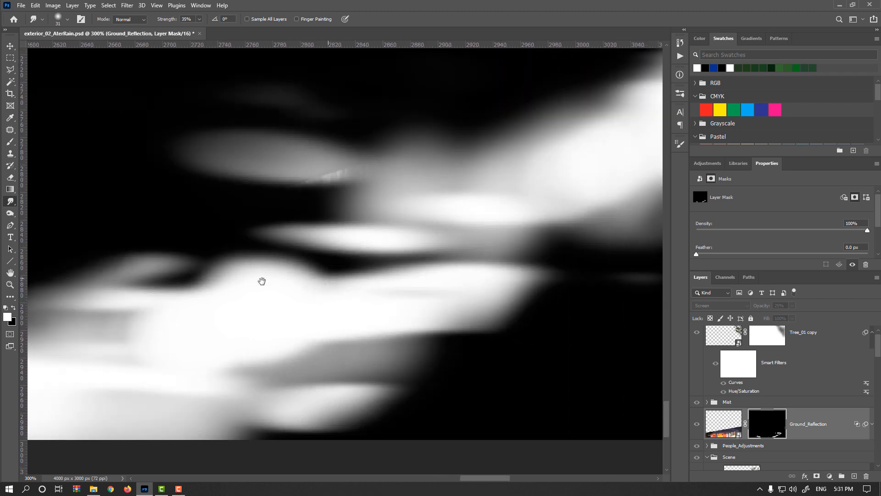
drag(424, 324, 474, 326)
drag(342, 339, 384, 360)
drag(317, 407, 354, 408)
alt+click(767, 435)
drag(393, 301, 114, 350)
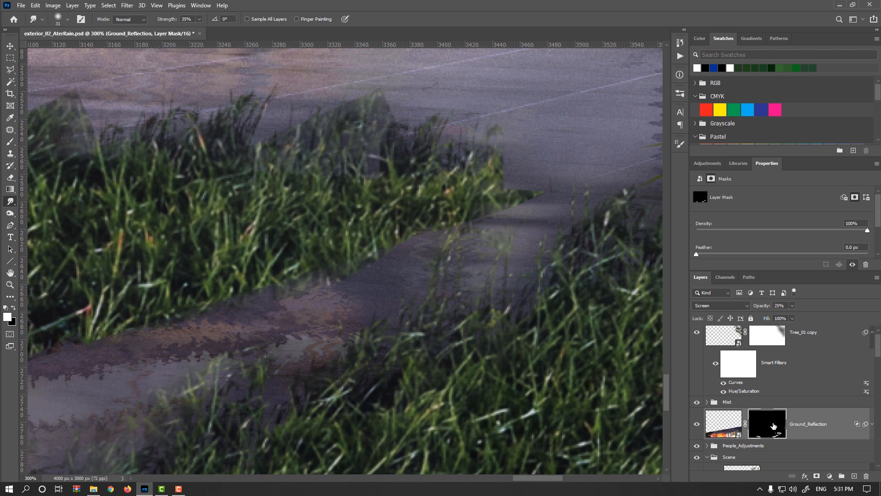
Step: Show the mask alone again and soften the path's upper white patches with a 42 px Smudge brush at 15% strength
alt+click(772, 424)
mouse_move(449, 232)
mouse_down()
mouse_move(392, 227)
mouse_move(369, 231)
mouse_move(409, 239)
mouse_move(321, 248)
mouse_up()
mouse_move(408, 256)
mouse_down()
mouse_move(321, 264)
mouse_move(364, 235)
mouse_up()
key(bracketright)
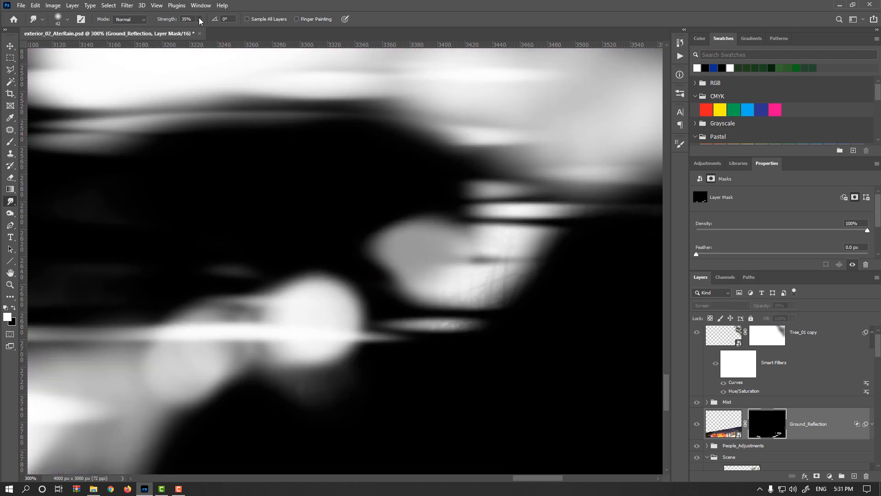
drag(165, 24, 163, 24)
mouse_move(391, 257)
mouse_down()
mouse_move(344, 268)
mouse_move(349, 283)
mouse_move(338, 275)
mouse_move(365, 251)
mouse_move(293, 235)
mouse_up()
drag(404, 233, 359, 224)
drag(411, 214, 347, 220)
drag(367, 249, 327, 254)
mouse_move(360, 295)
mouse_down()
mouse_move(394, 307)
mouse_move(392, 314)
mouse_move(407, 287)
mouse_up()
drag(336, 279, 371, 280)
drag(289, 283, 148, 301)
Step: Smudge the mask's patio patch and the thin streaks around it horizontally at 15% strength
drag(403, 266, 207, 318)
drag(316, 248, 249, 248)
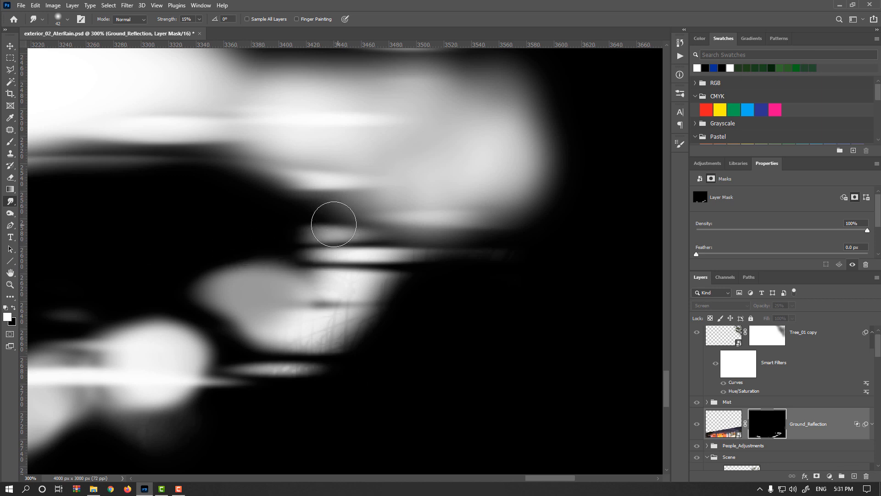
drag(334, 224, 202, 225)
drag(241, 219, 367, 289)
drag(407, 252, 274, 257)
drag(436, 202, 293, 324)
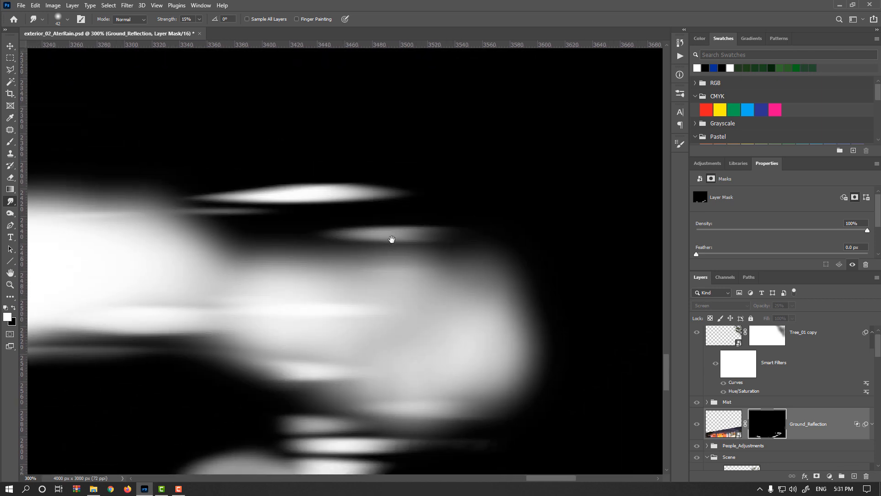
mouse_move(375, 238)
mouse_down()
mouse_move(331, 233)
mouse_move(380, 206)
mouse_move(353, 226)
mouse_move(342, 215)
mouse_up()
mouse_move(413, 225)
mouse_down()
mouse_move(447, 202)
mouse_move(403, 224)
mouse_move(431, 224)
mouse_up()
mouse_move(309, 209)
mouse_down()
mouse_move(467, 267)
mouse_move(378, 244)
mouse_up()
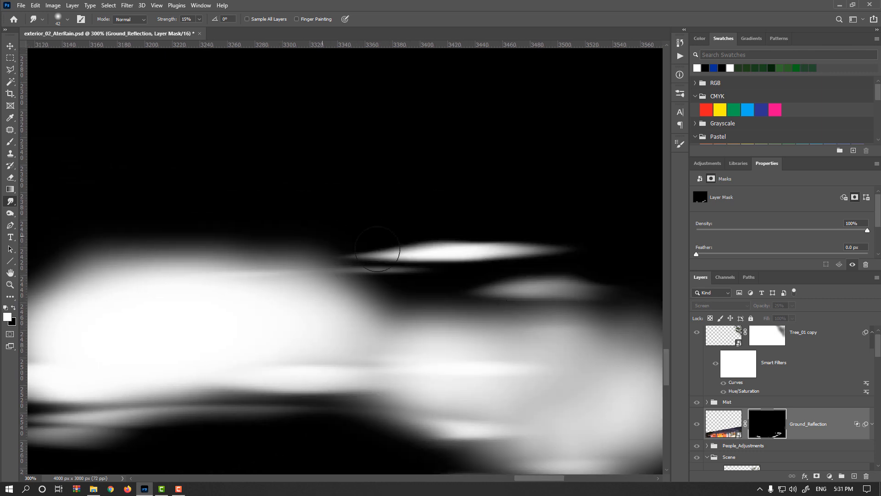
Step: Compare the patio reflection in the normal image view with the Ground_Reflection mask
alt+click(762, 420)
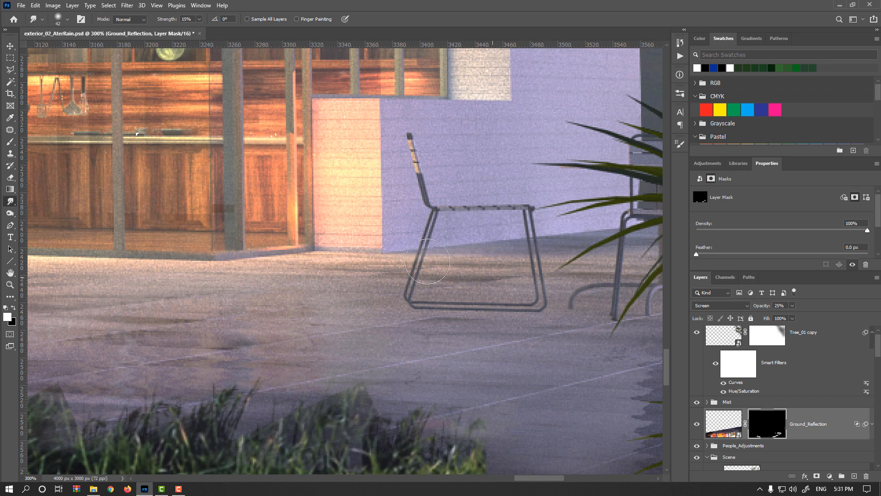
drag(363, 389, 484, 283)
drag(389, 283, 520, 333)
alt+click(771, 429)
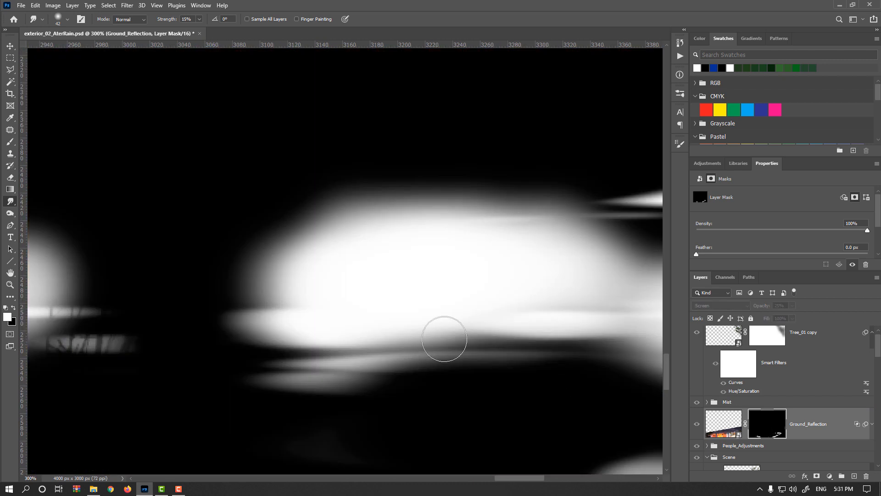
scroll(444, 339, left, 5)
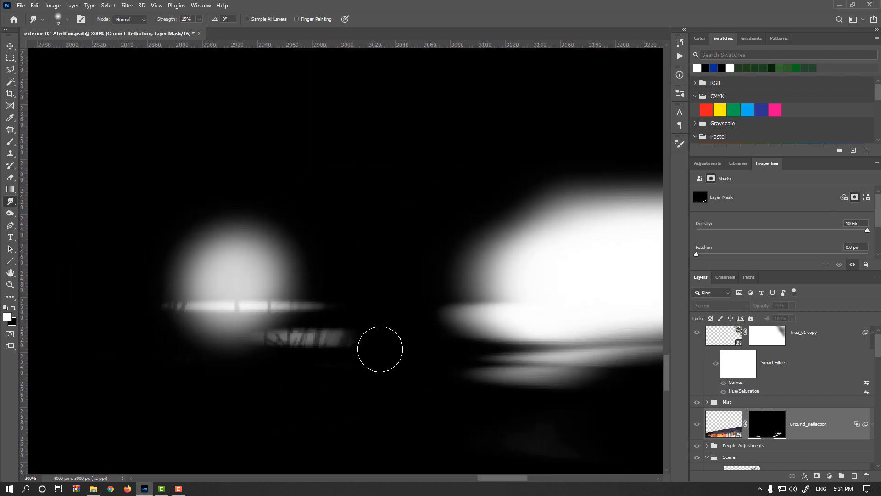
scroll(391, 347, down, 1)
scroll(391, 347, down, 1)
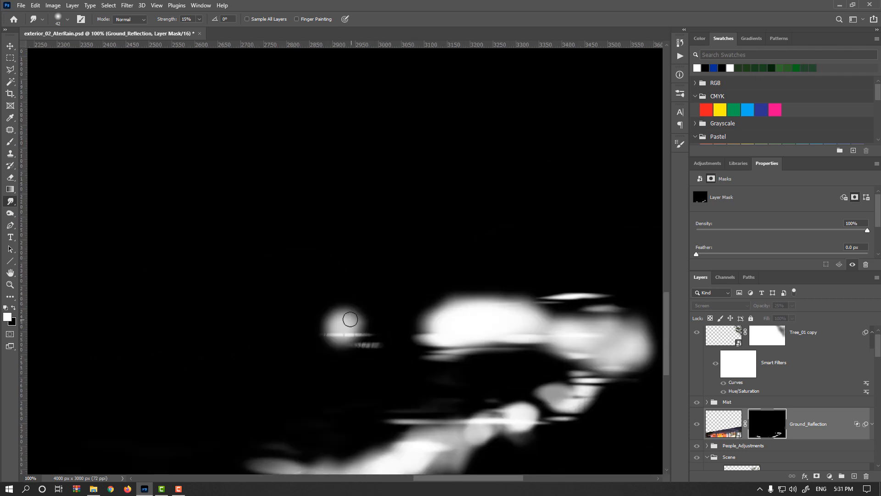
alt+click(770, 424)
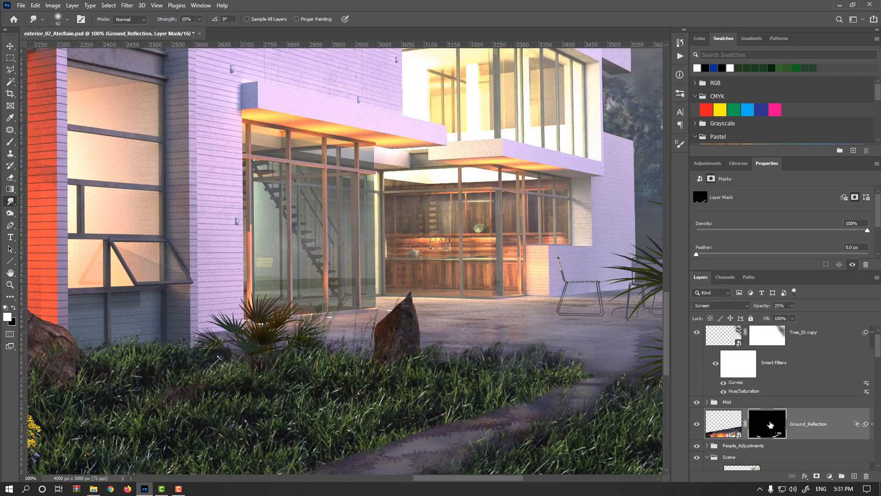
Step: Soften the isolated round spot beside the patio patch on the mask with a 54 px Smudge brush
alt+click(770, 424)
key(bracketright)
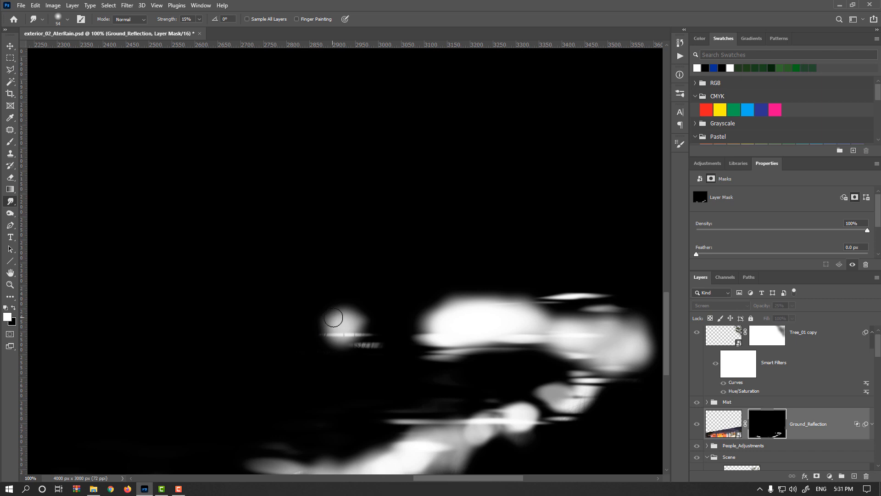
scroll(334, 315, up, 2)
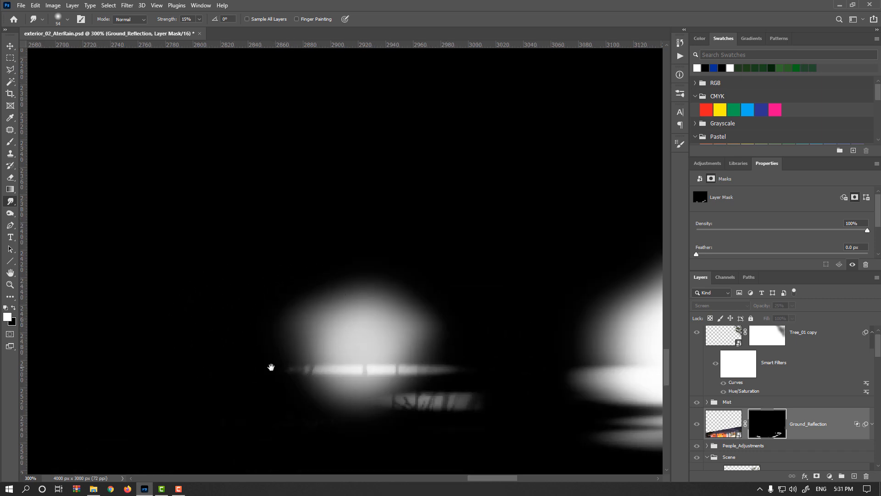
Step: Smudge the Ground_Reflection mask's patches and streaks around the left-hand path horizontally with the 54 px brush at 15% strength
drag(271, 368, 601, 285)
drag(284, 321, 511, 261)
drag(257, 328, 541, 263)
drag(373, 301, 591, 181)
drag(257, 312, 557, 261)
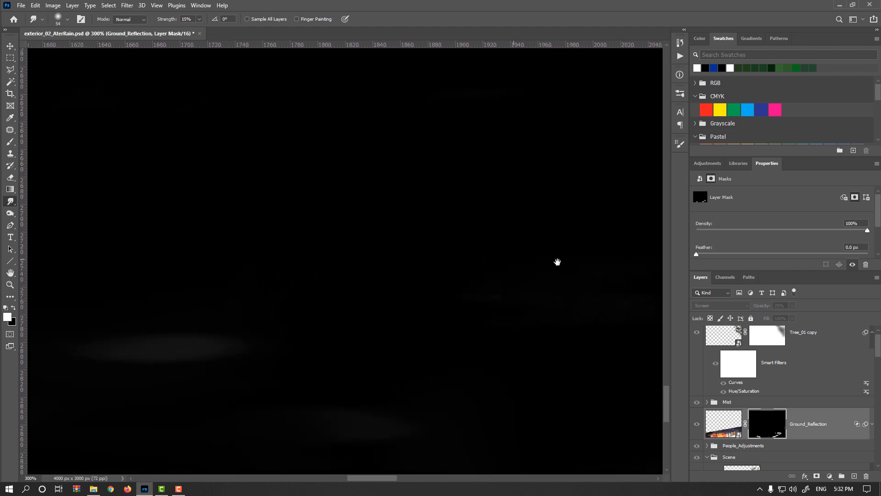
drag(280, 321, 576, 207)
drag(312, 303, 519, 185)
drag(216, 247, 478, 359)
mouse_move(190, 321)
mouse_down()
mouse_move(552, 321)
mouse_move(594, 264)
mouse_up()
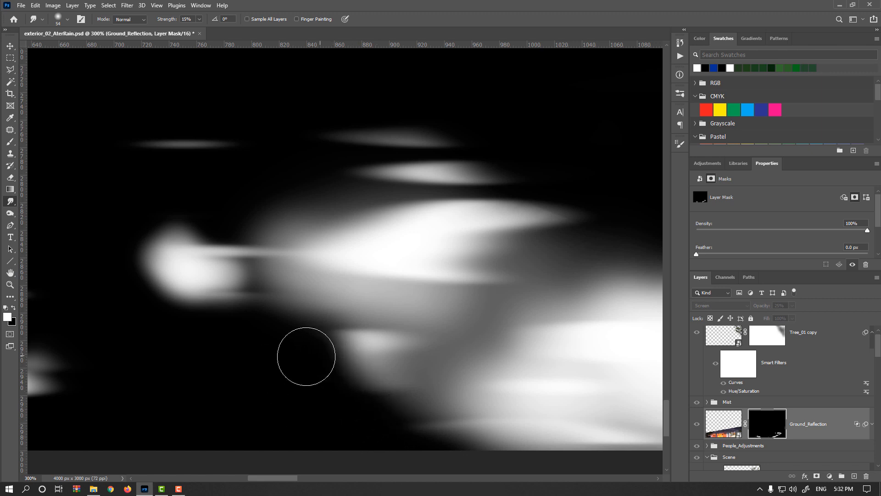
drag(239, 378, 266, 469)
drag(418, 271, 234, 271)
drag(302, 296, 115, 305)
drag(270, 315, 103, 318)
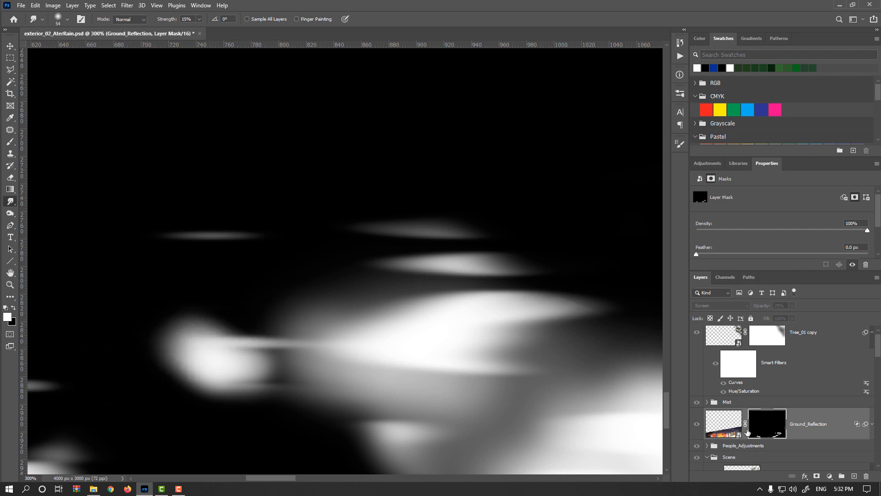
Step: Return to the normal image view and set the Ground_Reflection layer's opacity to 39%
alt+click(758, 434)
scroll(471, 315, down, 4)
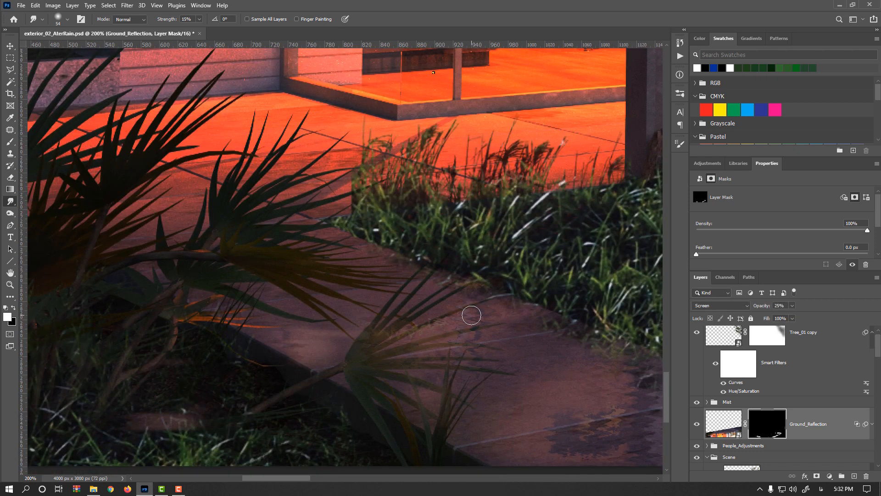
drag(472, 317, 162, 309)
click(719, 420)
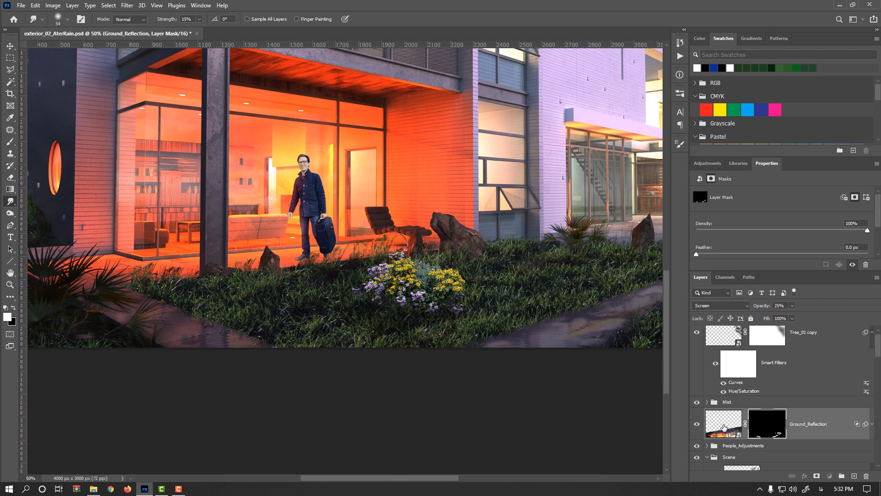
drag(767, 307, 765, 306)
Step: Examine the right-hand path and patio reflections, both up close and in the wider scene
scroll(450, 303, down, 1)
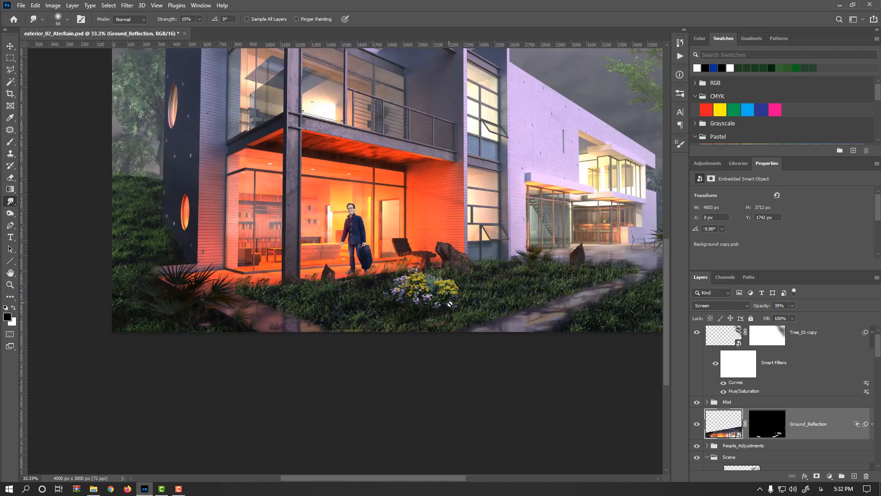
drag(585, 300, 453, 338)
scroll(468, 333, up, 2)
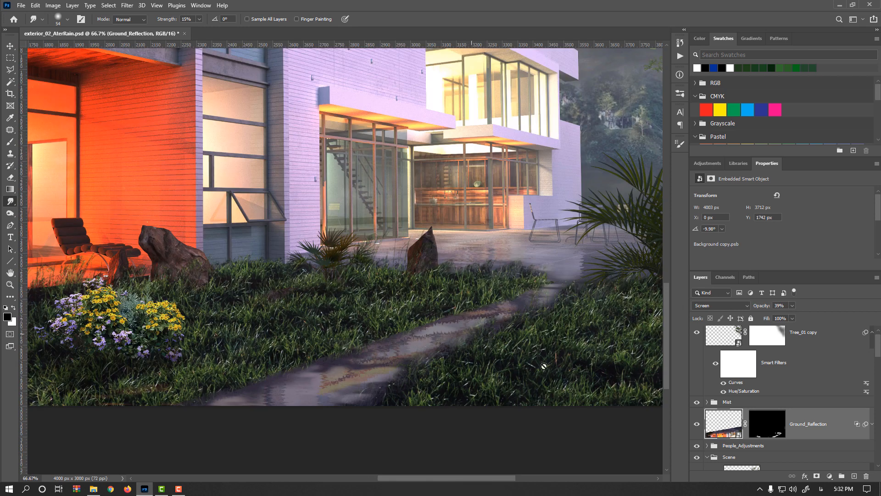
click(750, 426)
scroll(479, 299, up, 2)
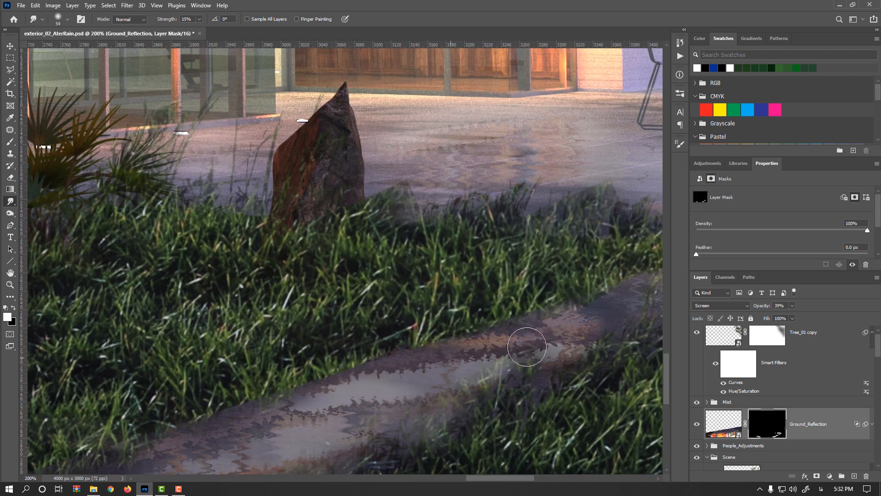
drag(385, 368, 527, 291)
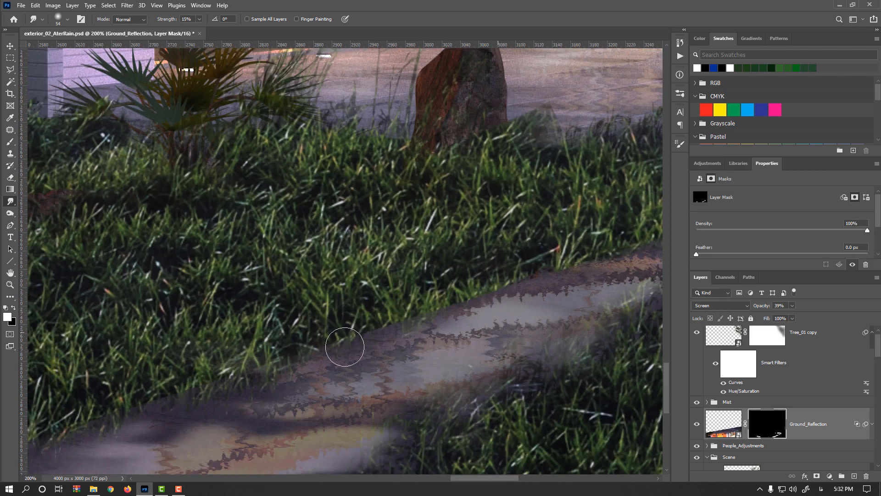
scroll(365, 374, down, 2)
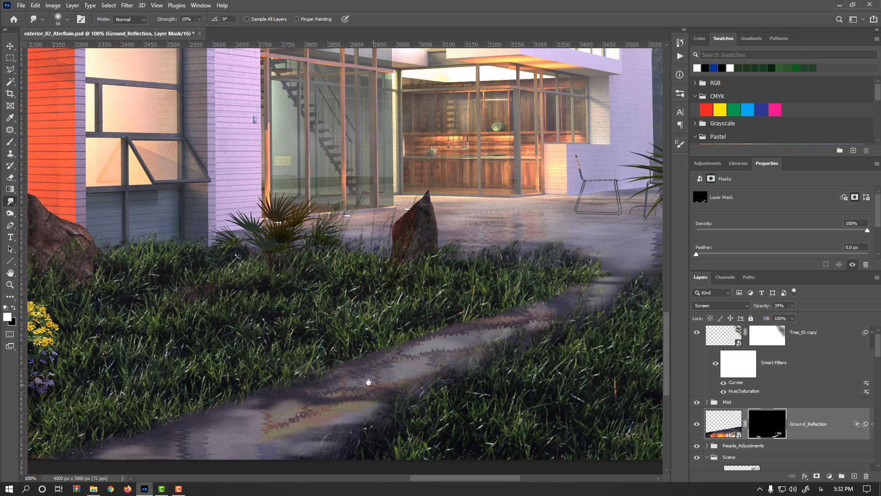
scroll(400, 300, up, 1)
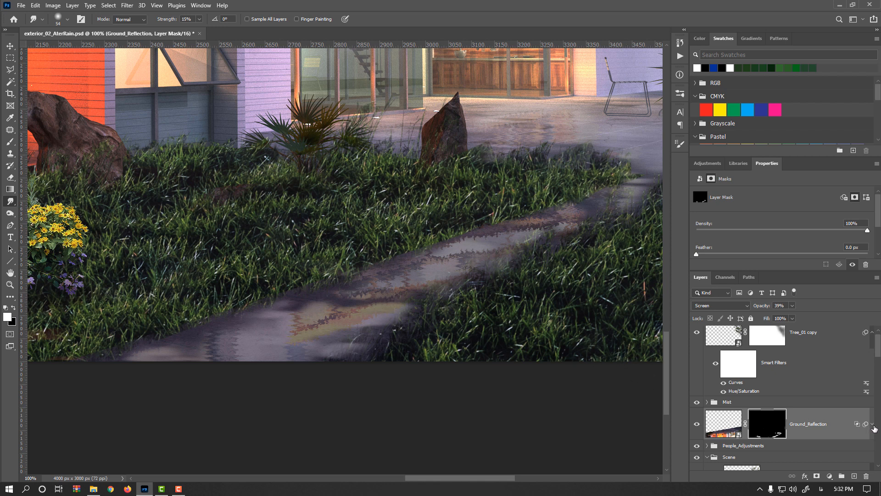
Step: Expand Ground_Reflection's smart filters and adjust the scale in the middle Wave filter's settings
click(873, 425)
scroll(751, 404, down, 3)
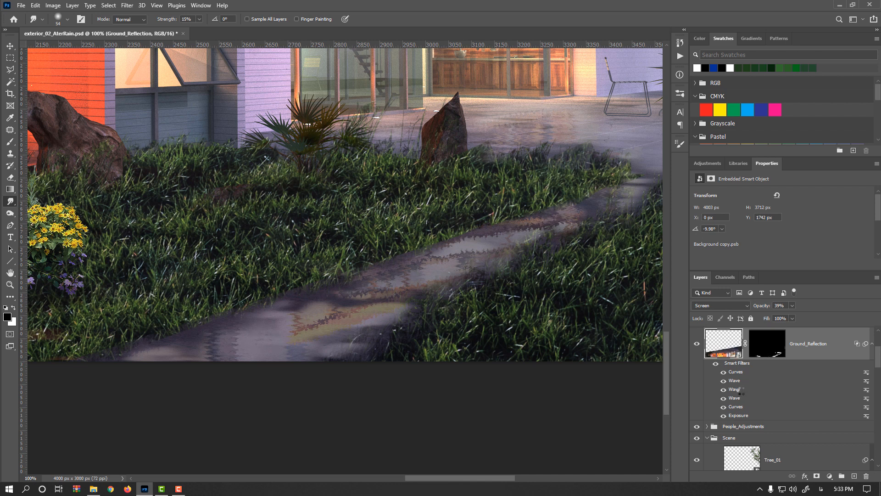
double_click(737, 389)
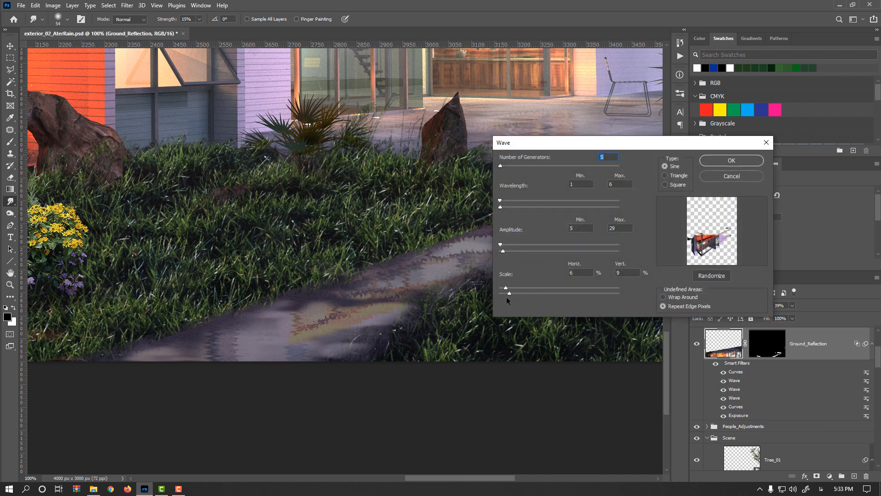
drag(506, 289, 505, 290)
drag(505, 291, 513, 286)
click(733, 161)
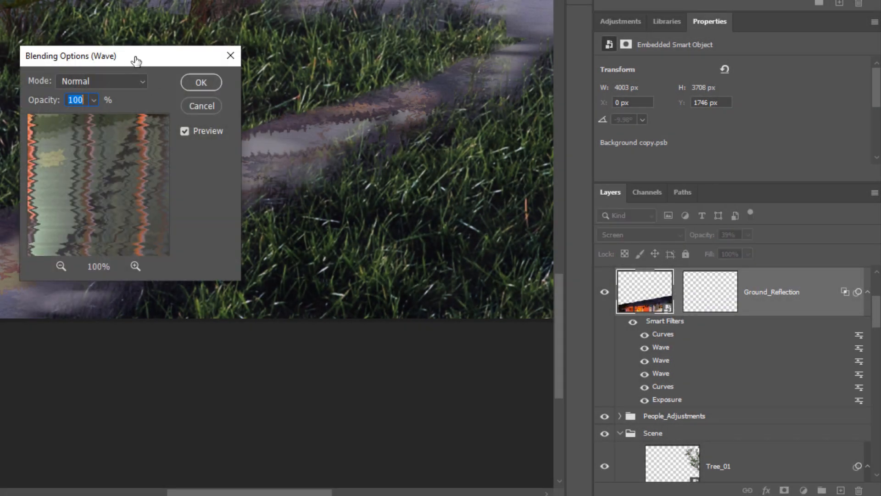
Step: Reduce the blending opacity of the jagged Wave filter on Ground_Reflection to 0%
drag(136, 60, 543, 29)
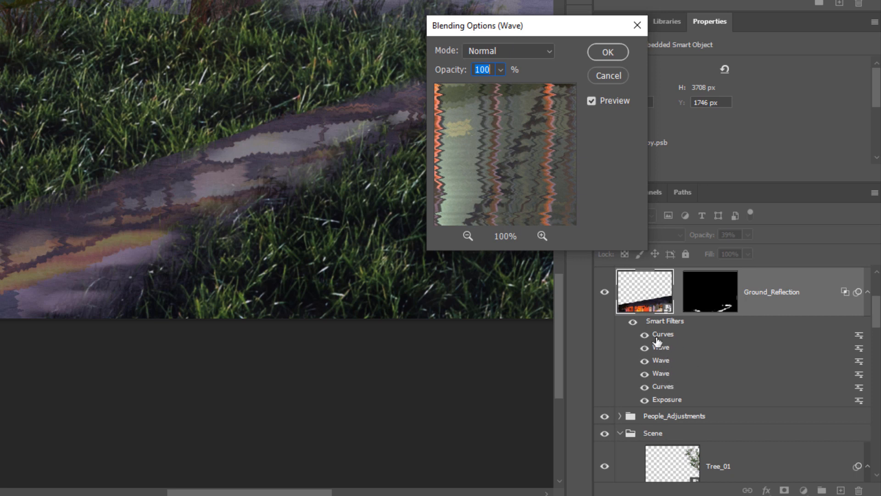
click(501, 70)
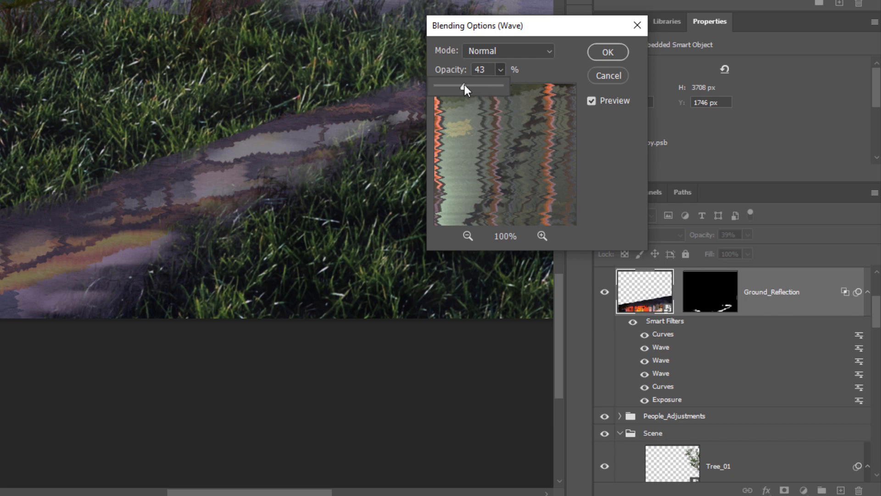
click(608, 52)
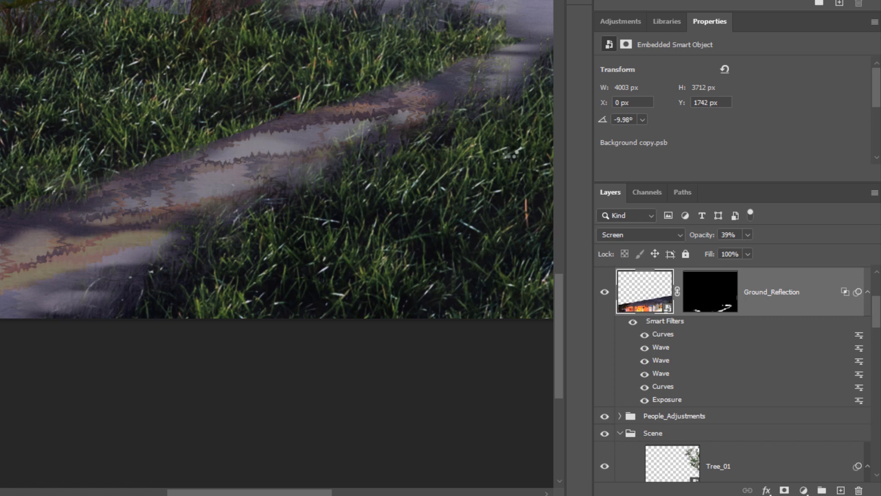
drag(478, 71, 434, 73)
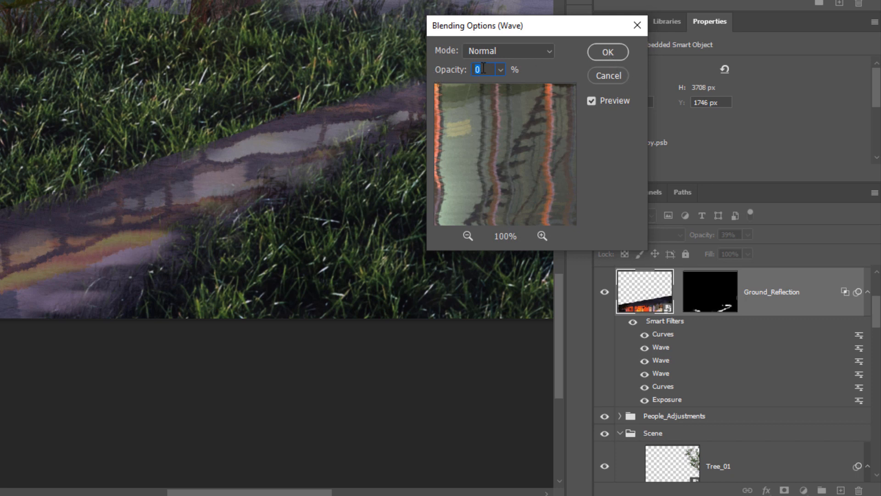
click(611, 50)
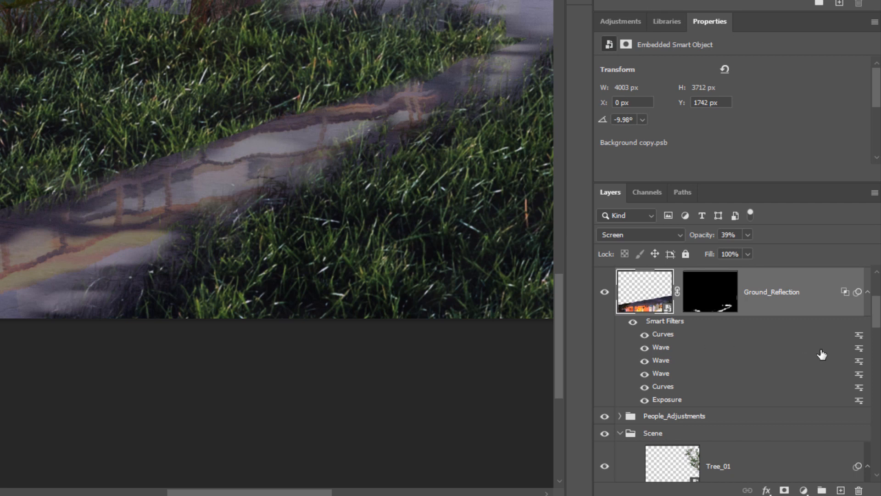
Step: Check the lowest Wave filter's effect by switching it off and on, and set its blending opacity to 50%
click(645, 374)
click(644, 374)
text(50)
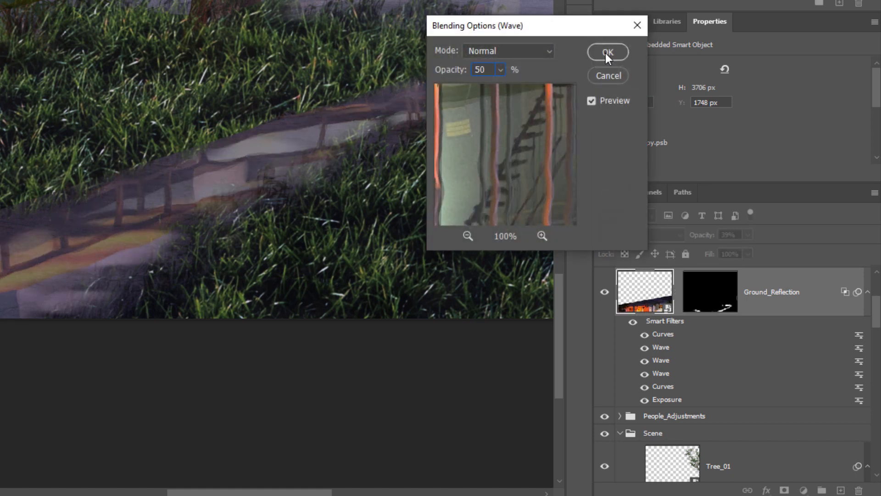
click(605, 53)
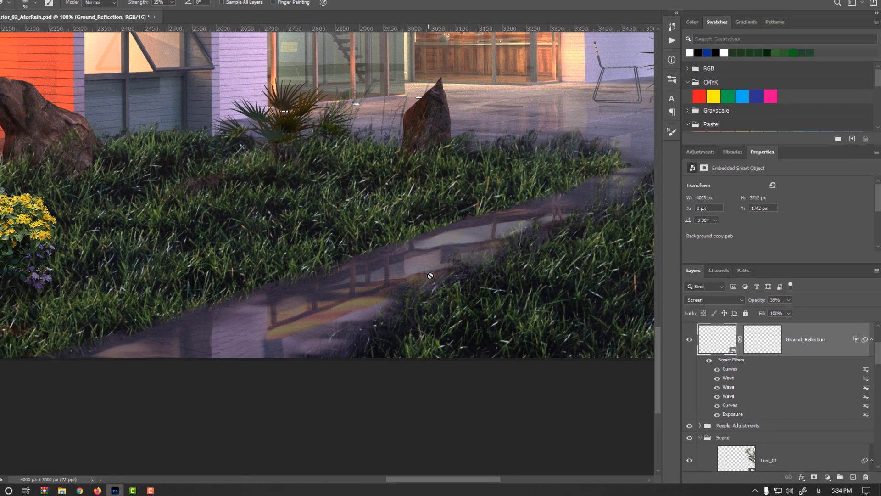
Step: Duplicate the Ground_Reflection layer together with its mask and smart filters, and hide the copy
scroll(445, 279, down, 2)
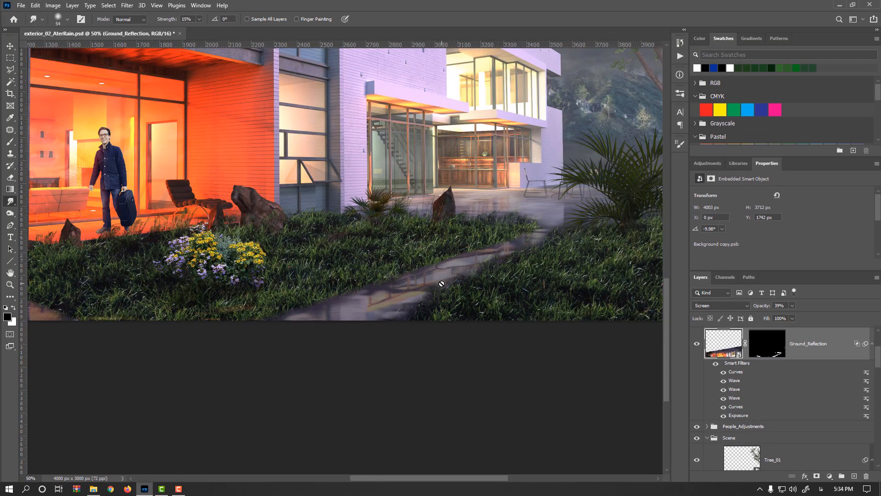
drag(443, 283, 411, 336)
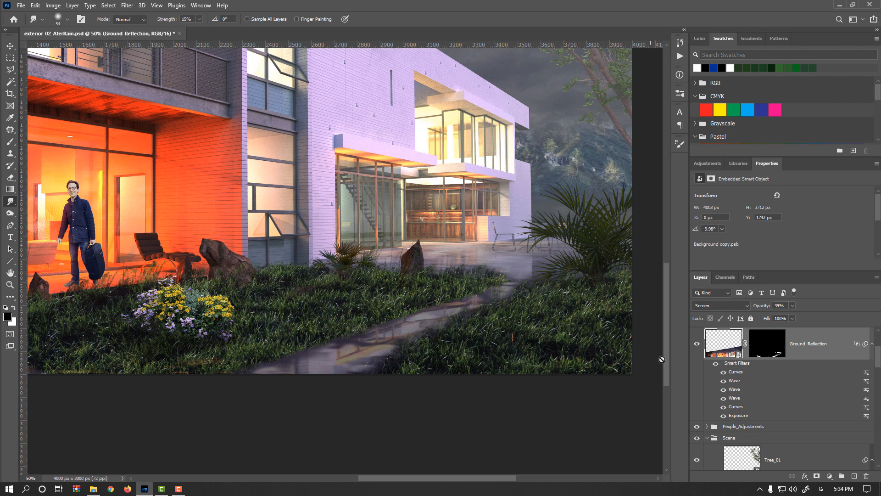
drag(723, 350, 851, 472)
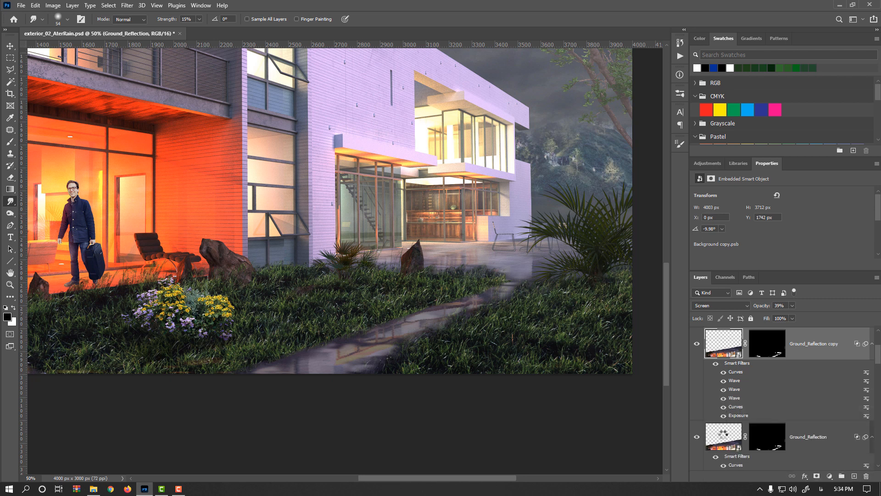
scroll(718, 433, down, 3)
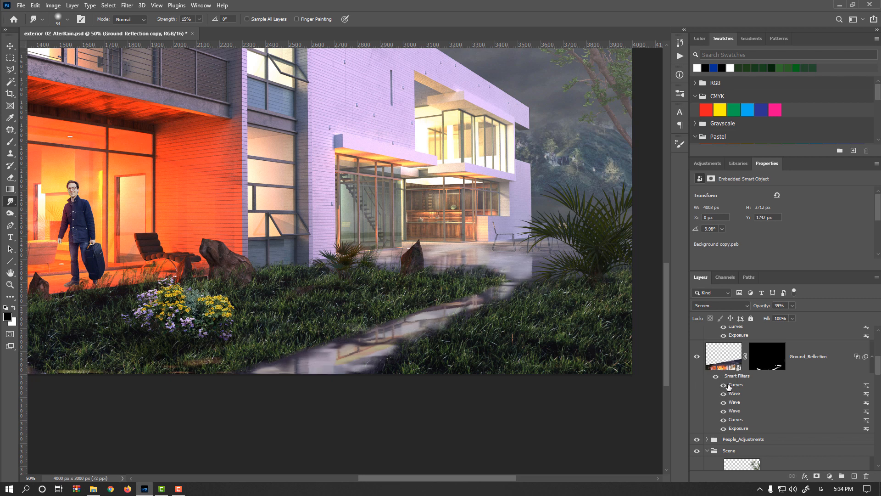
scroll(709, 372, up, 3)
click(698, 345)
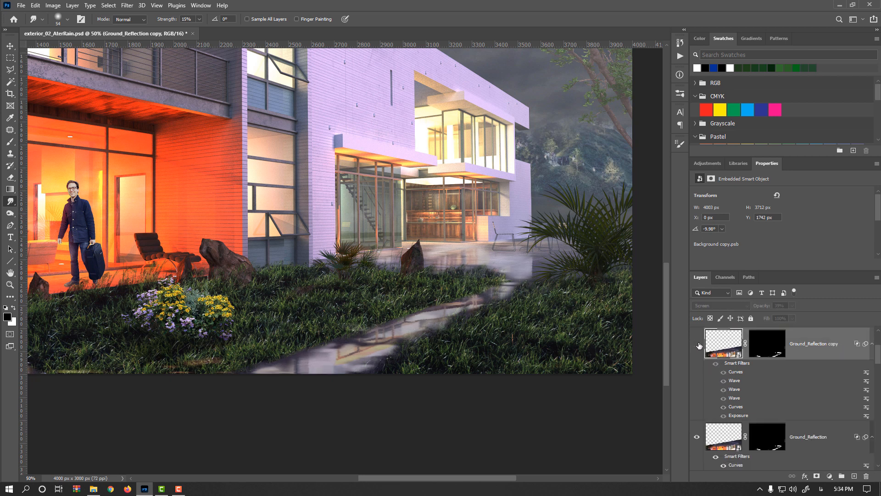
Step: Apply a Hue/Saturation smart filter with saturation -100 to the original Ground_Reflection layer
click(723, 444)
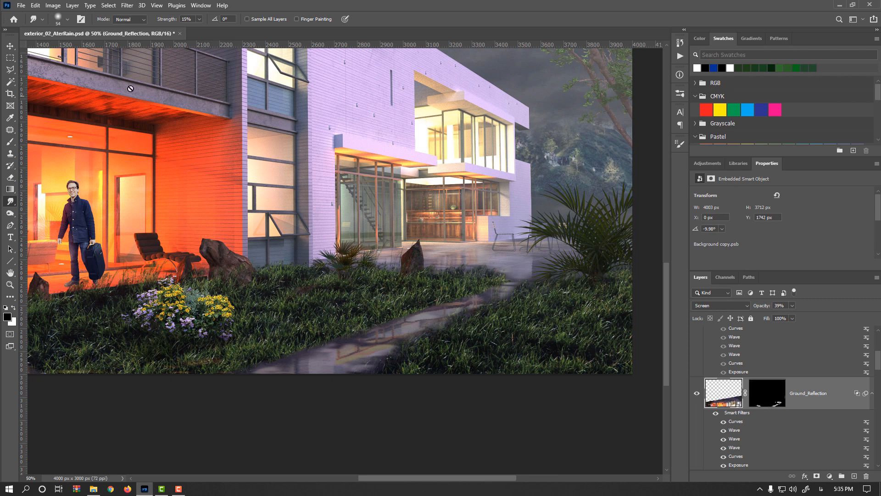
click(52, 5)
mouse_move(67, 29)
click(173, 78)
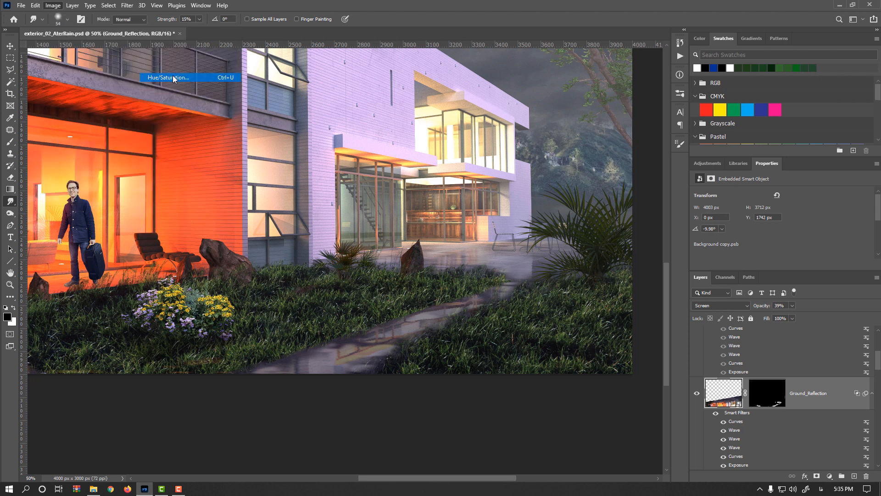
drag(416, 183, 365, 188)
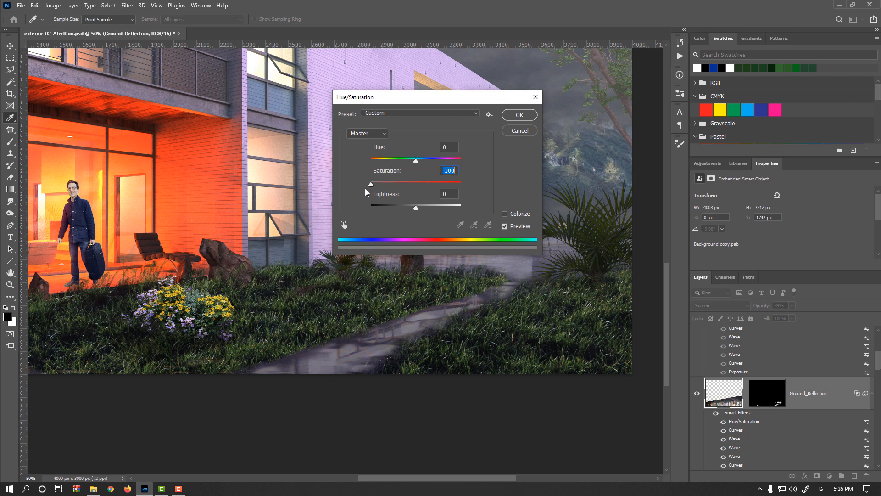
click(519, 116)
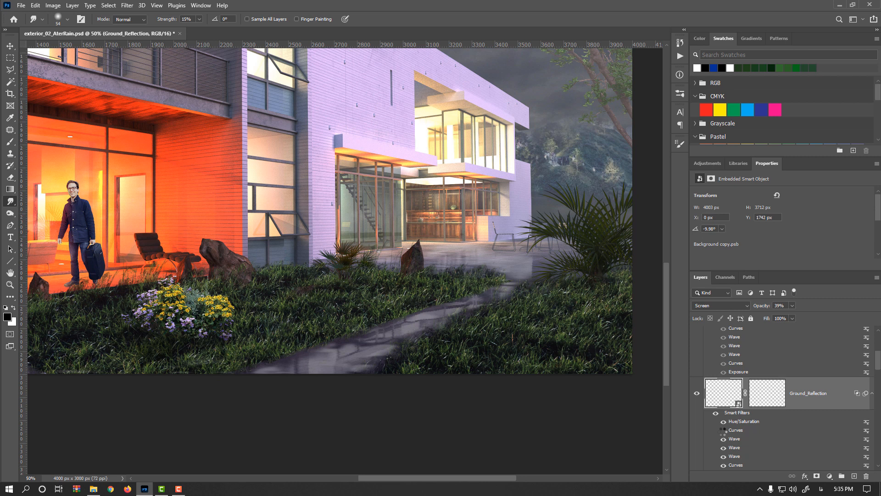
Step: Turn off the three Wave filters on the original Ground_Reflection and darken its upper Curves filter to input 162, output 85
click(723, 430)
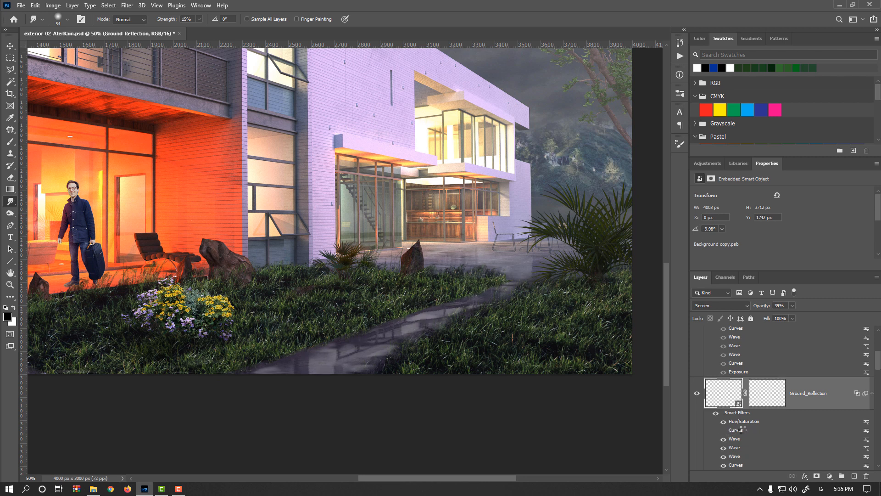
click(723, 429)
drag(724, 441, 724, 462)
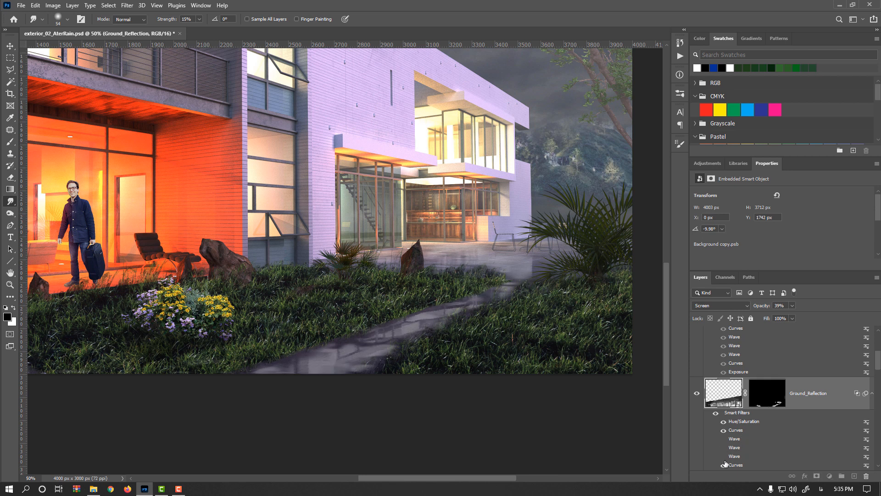
double_click(737, 431)
drag(613, 174, 639, 209)
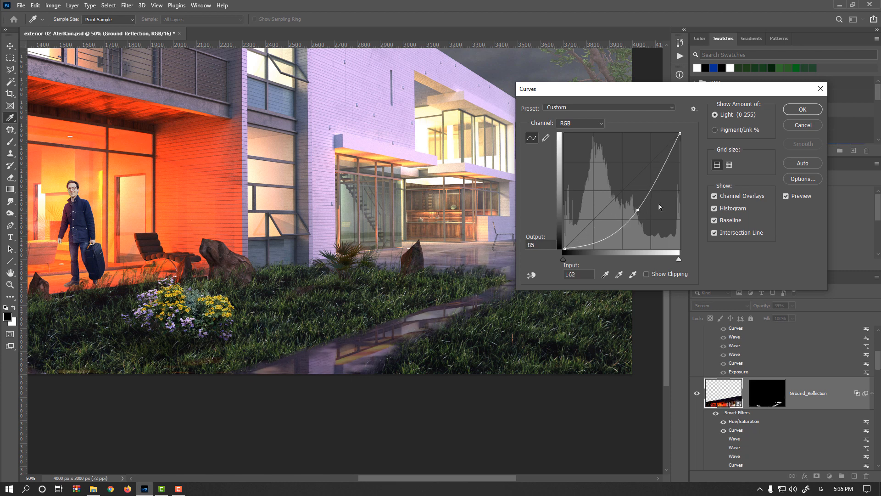
click(800, 111)
Step: Show the Ground_Reflection copy layer again above the desaturated original
scroll(729, 377, up, 3)
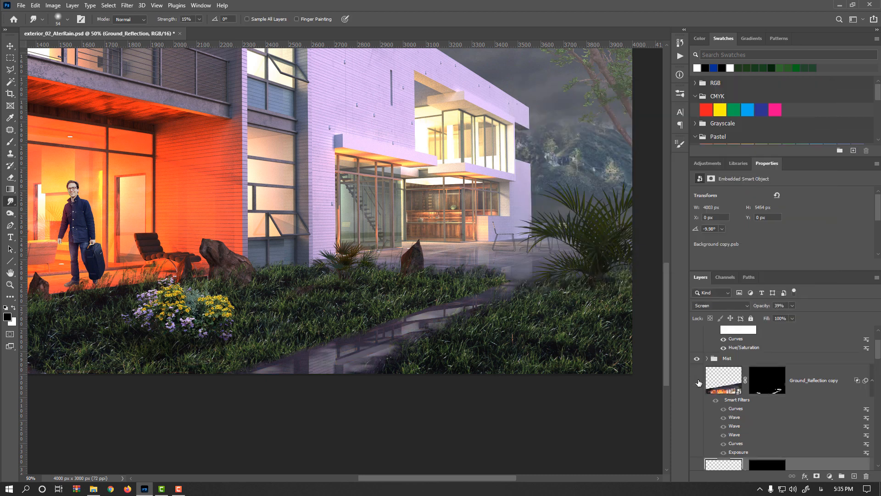
click(698, 381)
scroll(725, 399, down, 3)
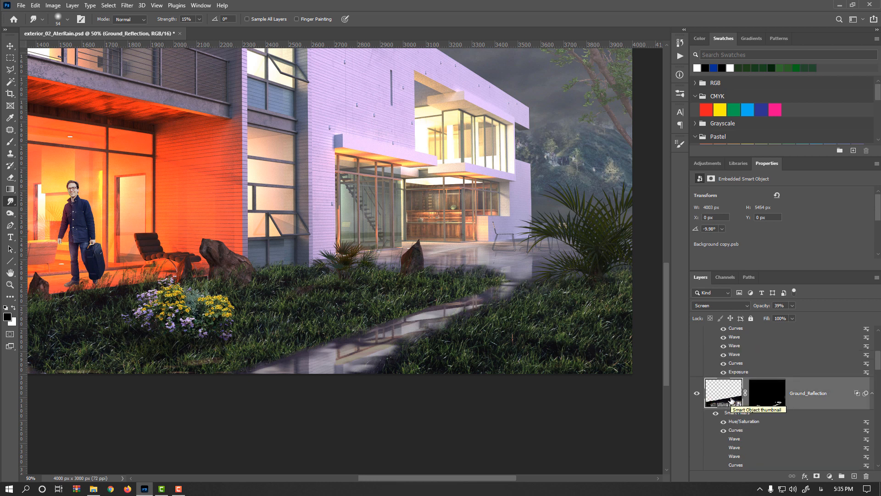
Step: Apply a Levels smart filter to the original Ground_Reflection layer with midtone input 0.42 and white output 61
click(54, 6)
mouse_move(90, 29)
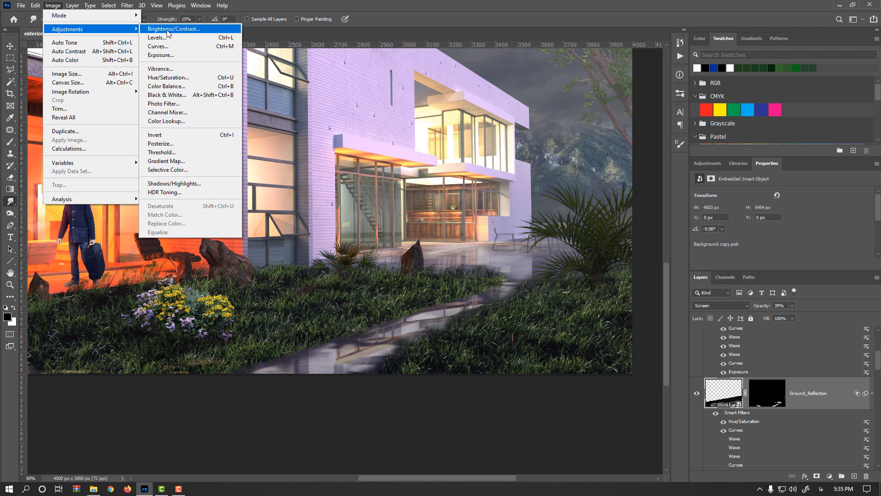
click(166, 38)
drag(441, 90, 632, 147)
drag(661, 288, 575, 289)
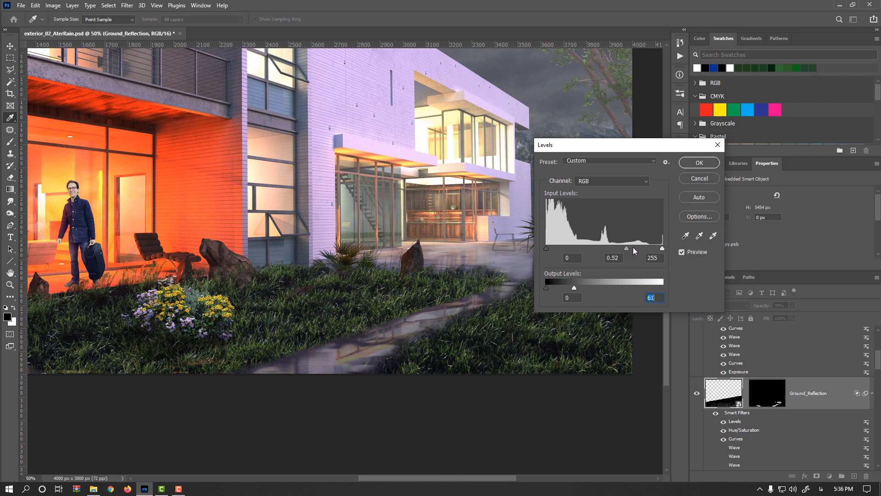
drag(633, 248, 633, 248)
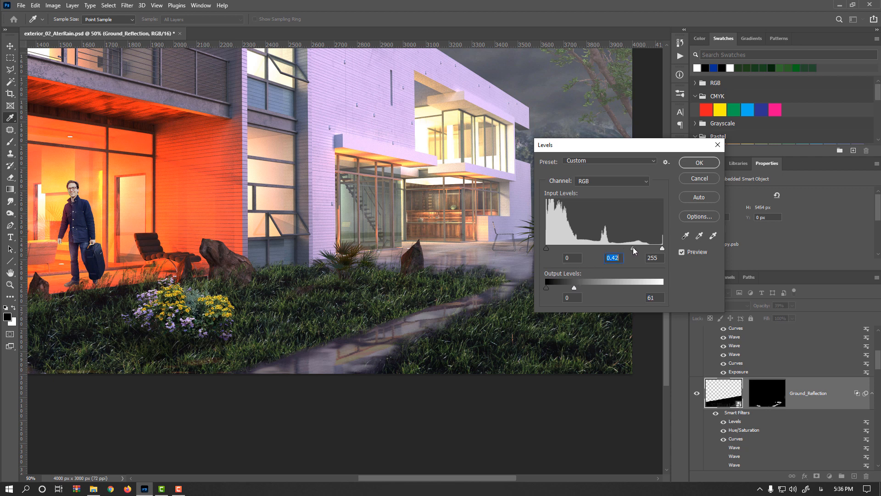
click(693, 164)
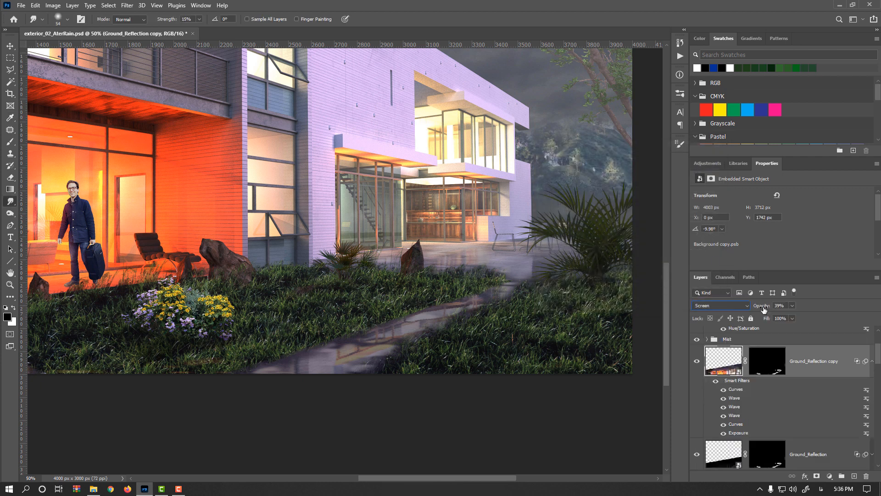
Step: Lower the Ground_Reflection copy layer's opacity to 22% and switch to the Move tool
drag(762, 310, 754, 311)
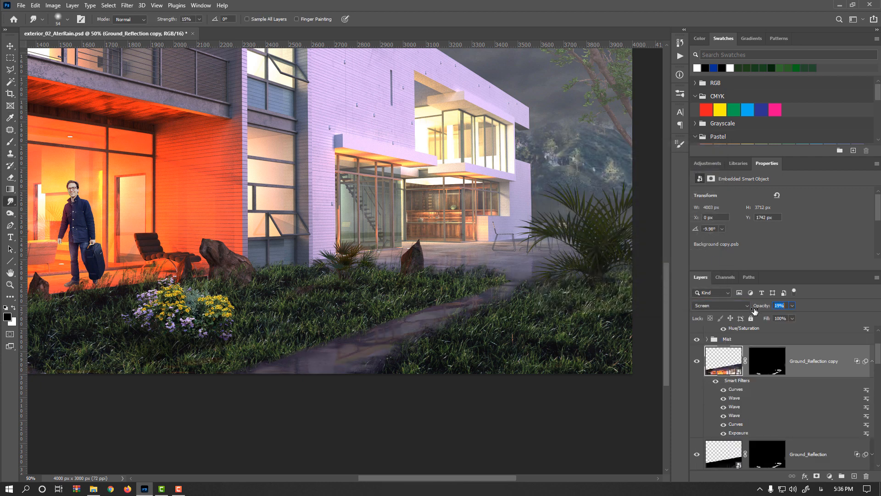
drag(756, 312, 755, 311)
key(v)
Step: Toggle the visibility of the Ground_Reflection copy and Ground_Reflection layers to compare the whole image with and without the wet reflections
scroll(342, 333, down, 2)
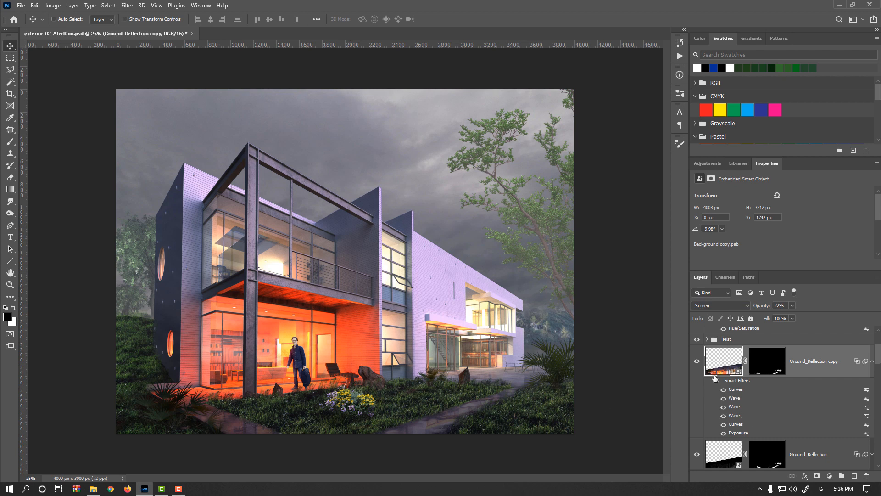
click(697, 361)
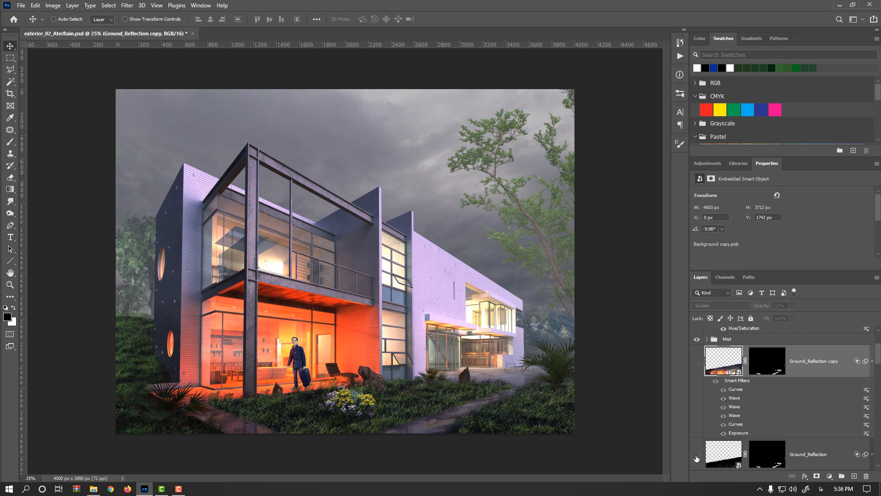
click(696, 454)
click(698, 377)
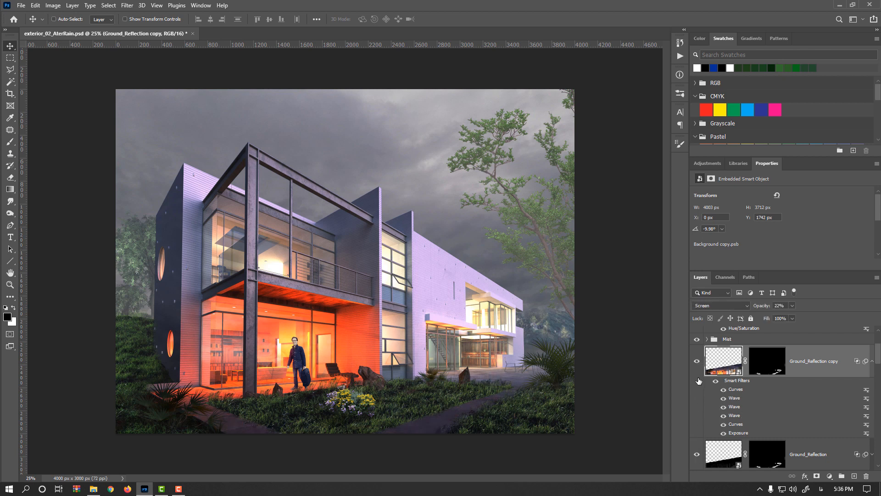